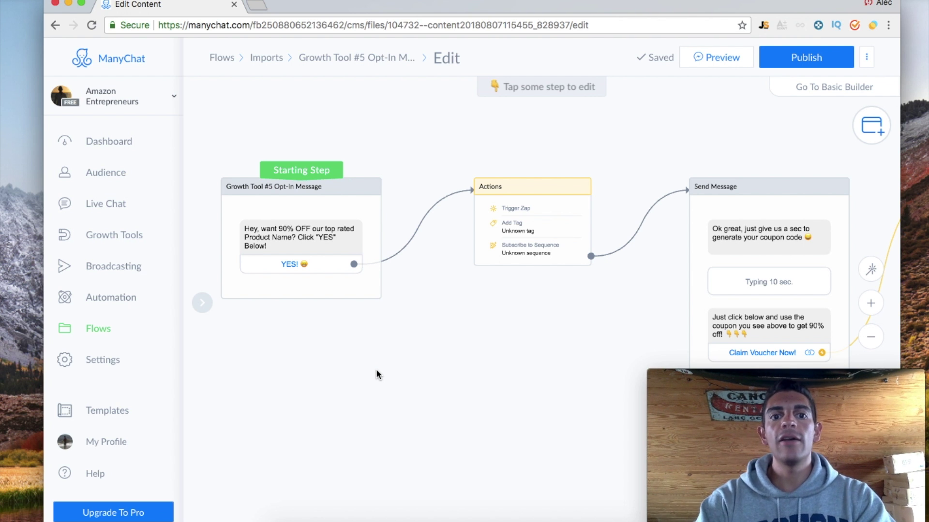
Examine the opt-in flow's starting message and its Actions block with the zap trigger, tag and sequence subscription.
left_click_drag(355, 376, 399, 400)
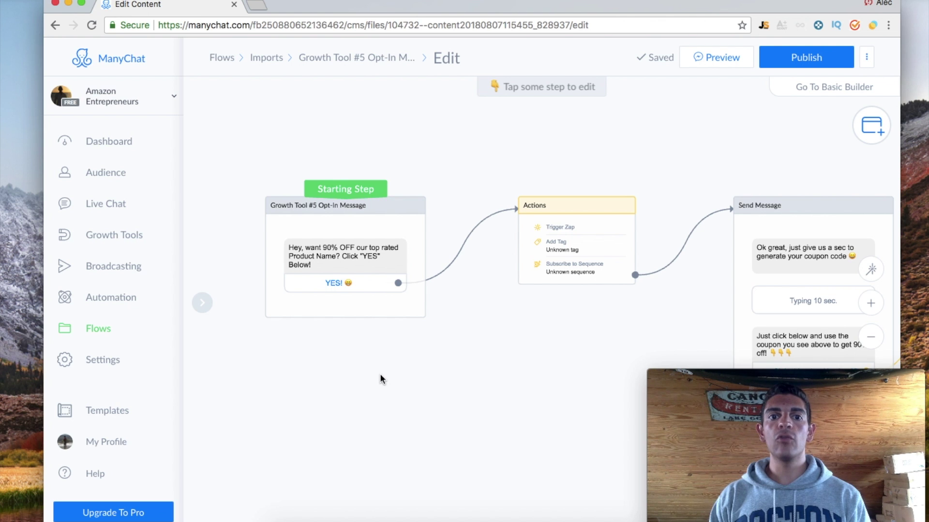
scroll(257, 292, "up", 5)
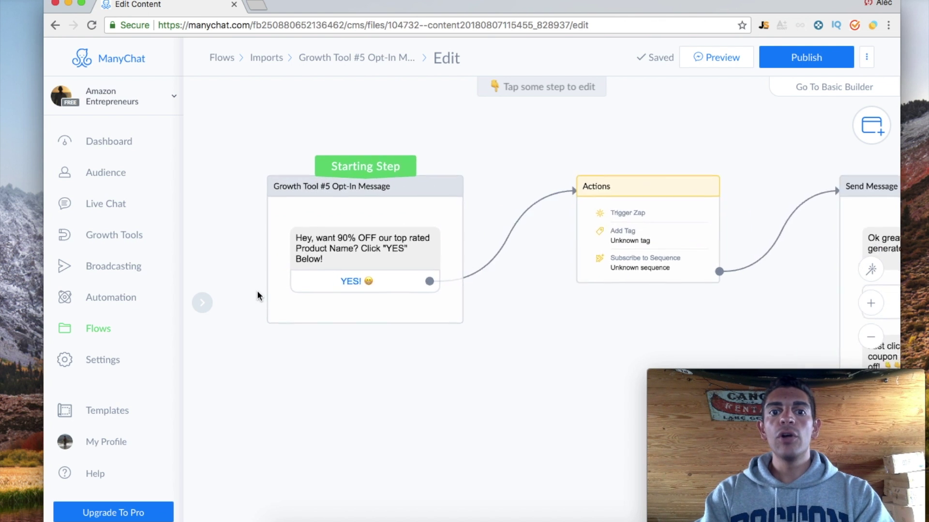
left_click_drag(416, 434, 425, 481)
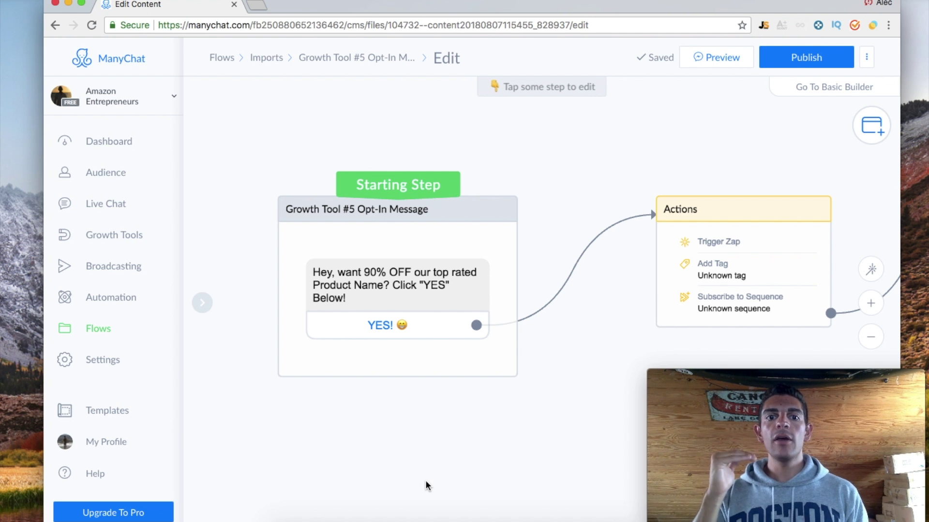
mouse_move(337, 283)
left_click_drag(410, 445, 399, 402)
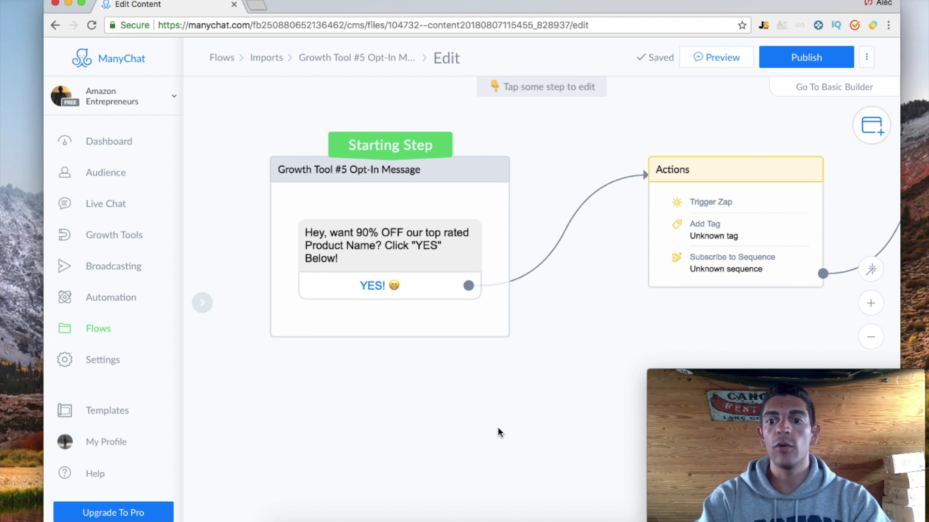
left_click_drag(495, 399, 460, 405)
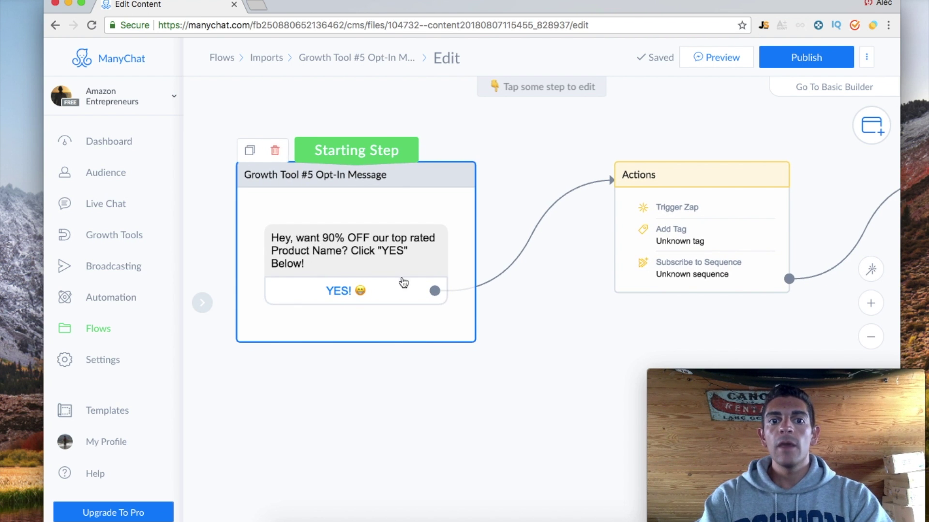
left_click_drag(540, 391, 475, 383)
scroll(476, 363, "right", 5)
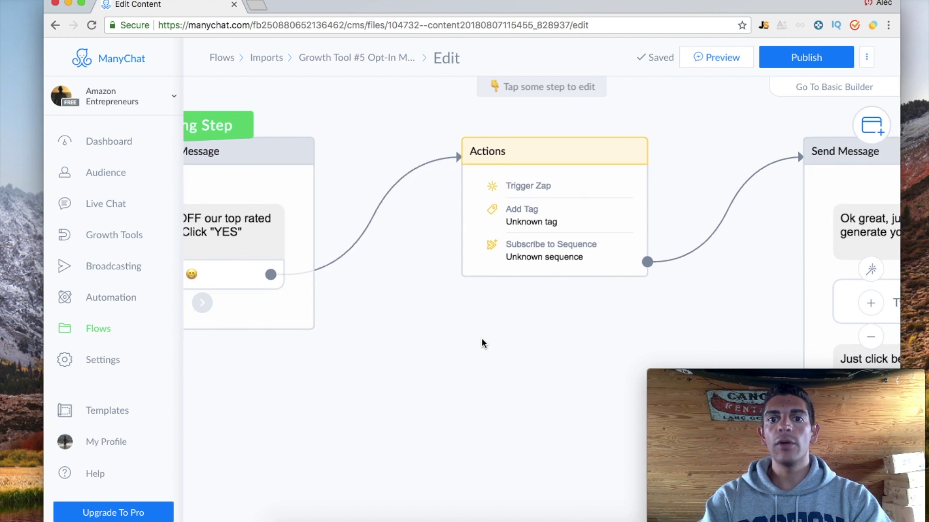
scroll(480, 338, "down", 3)
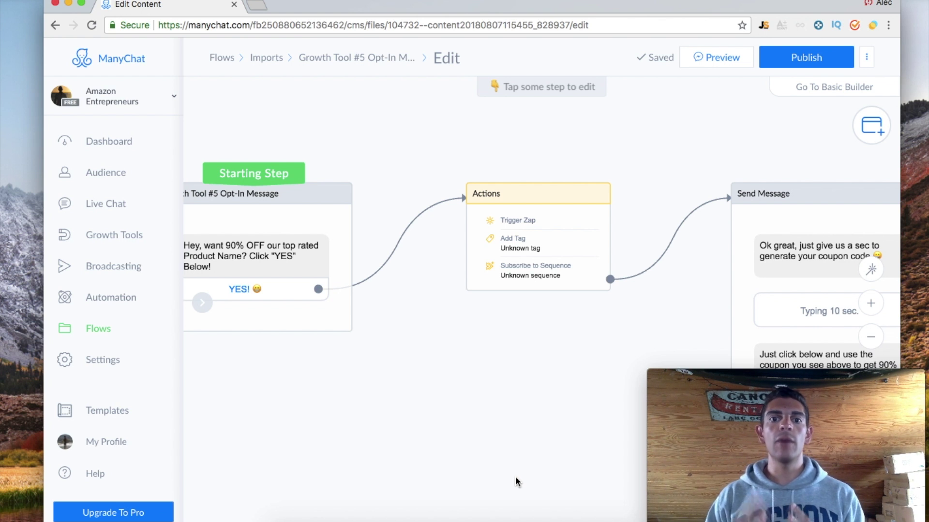
left_click_drag(515, 477, 338, 438)
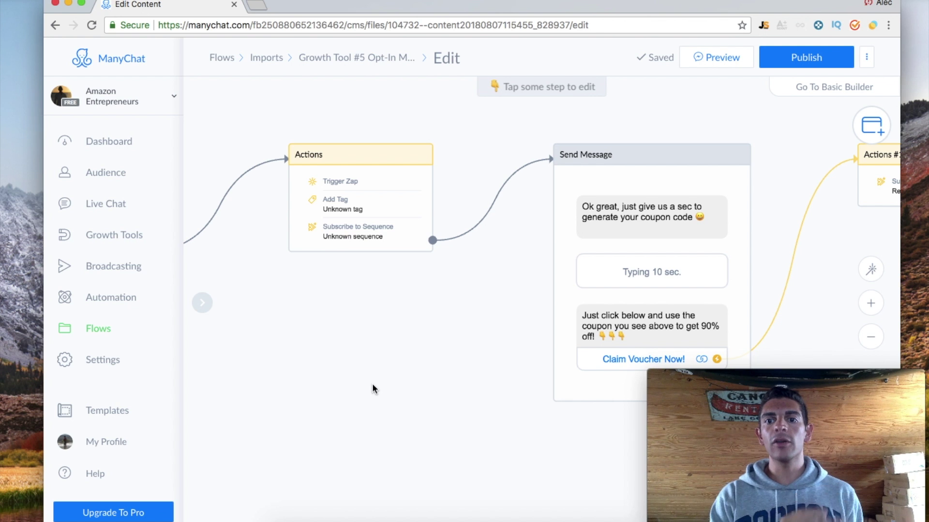
Examine the coupon code message, its Claim Voucher Now! button and the linked action subscribing to the Review sequence.
scroll(363, 385, "right", 2)
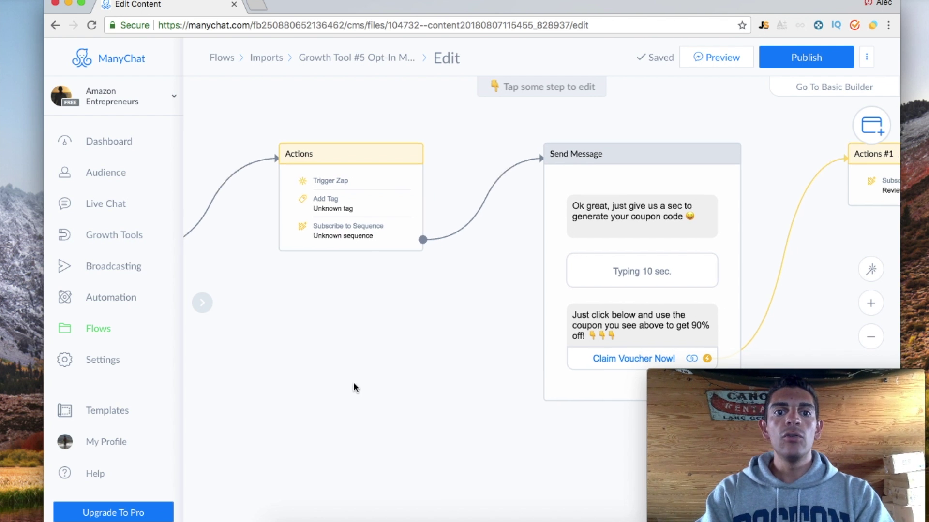
scroll(426, 352, "right", 8)
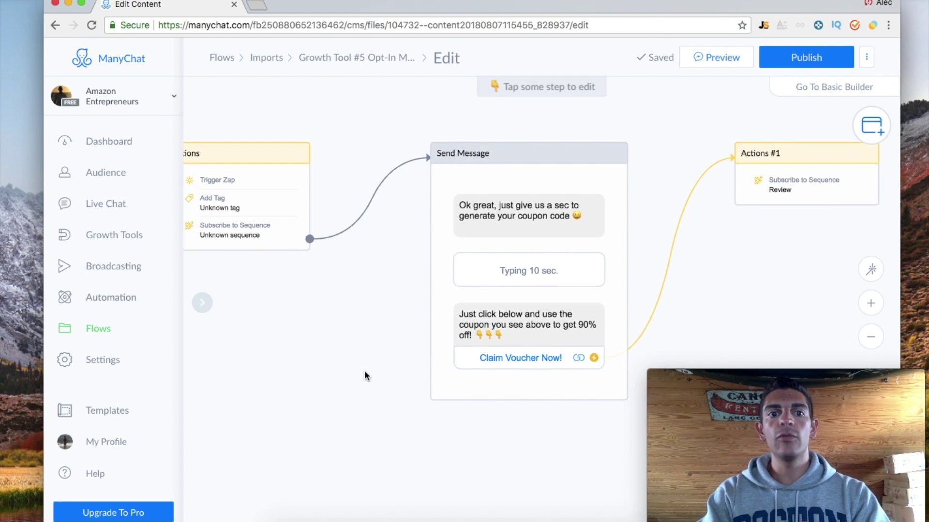
scroll(478, 262, "up", 3)
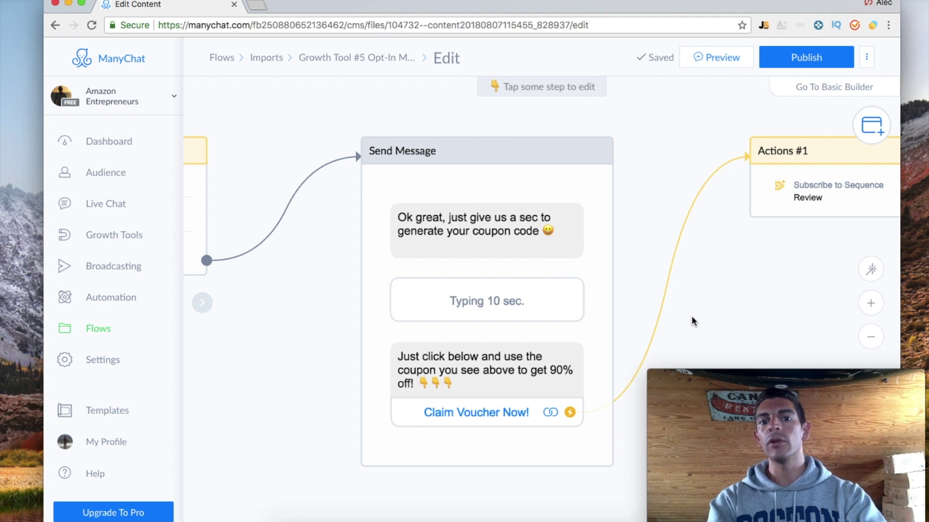
mouse_move(695, 302)
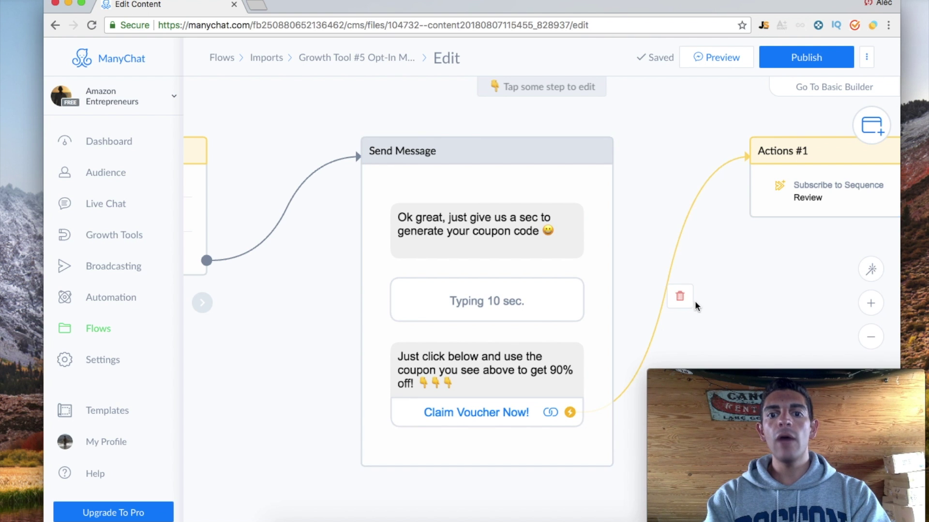
left_click_drag(713, 315, 647, 292)
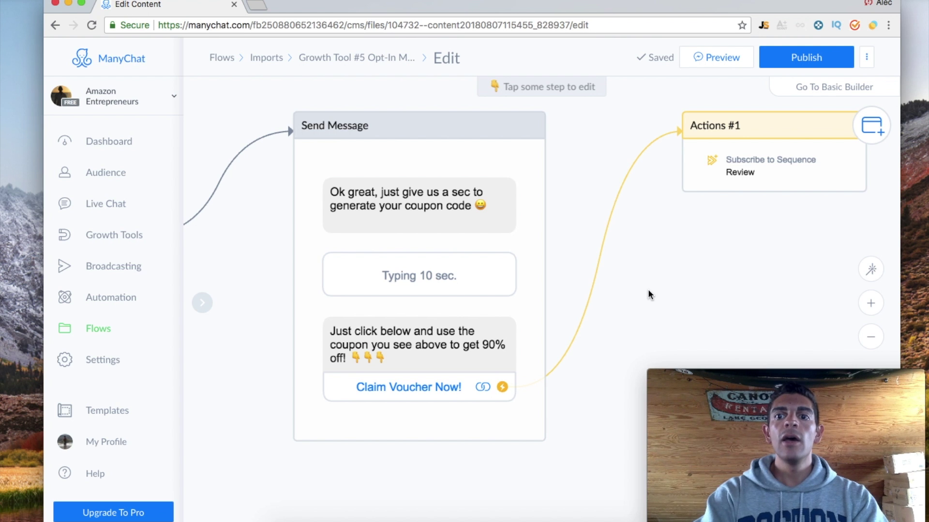
left_click_drag(728, 269, 501, 327)
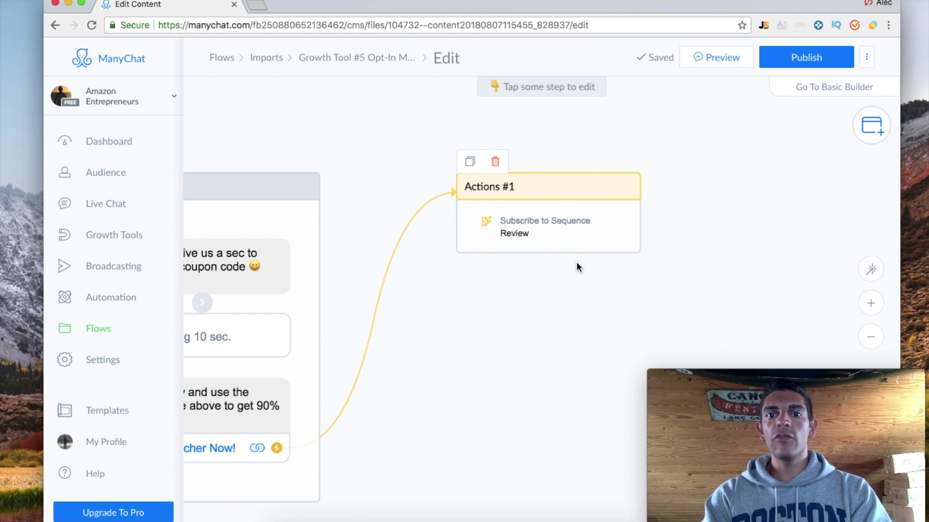
scroll(542, 252, "up", 2)
left_click_drag(529, 326, 493, 357)
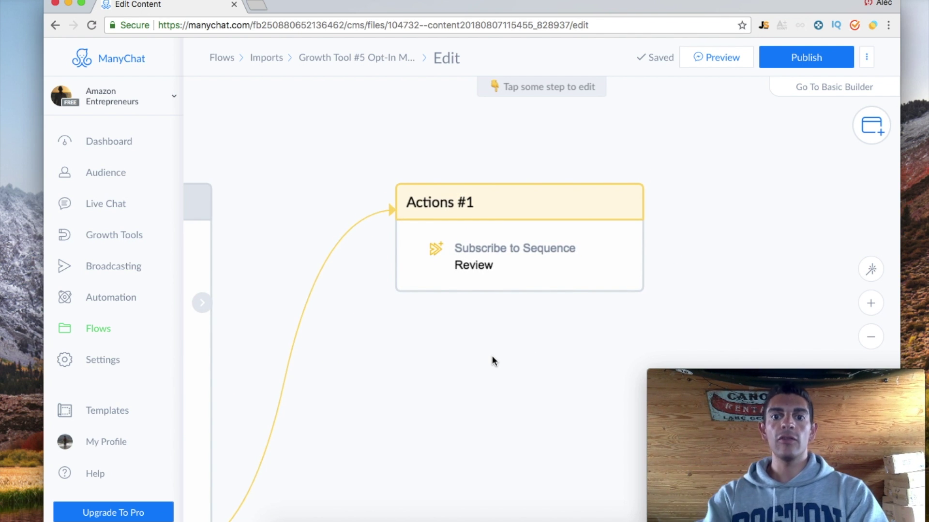
scroll(492, 357, "down", 3)
left_click_drag(459, 469, 503, 389)
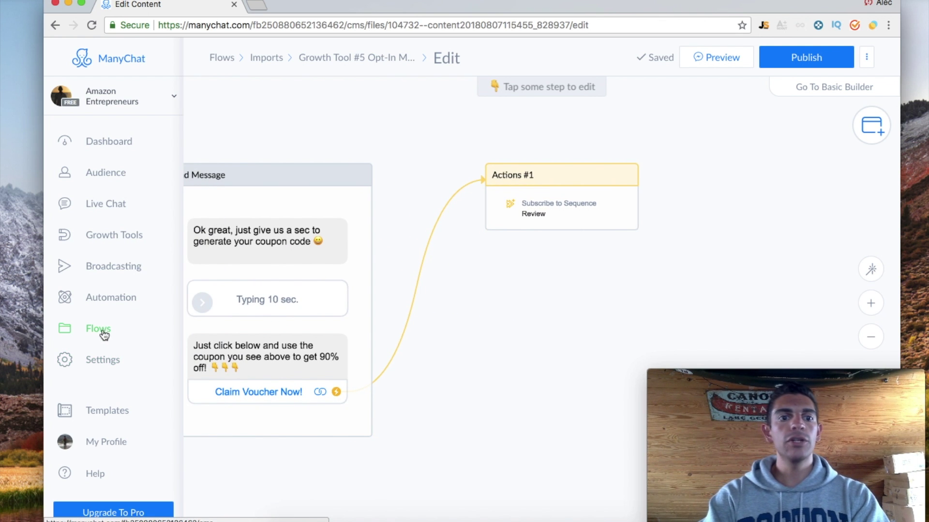
Open the Review sequence from the automation sequences.
left_click(109, 299)
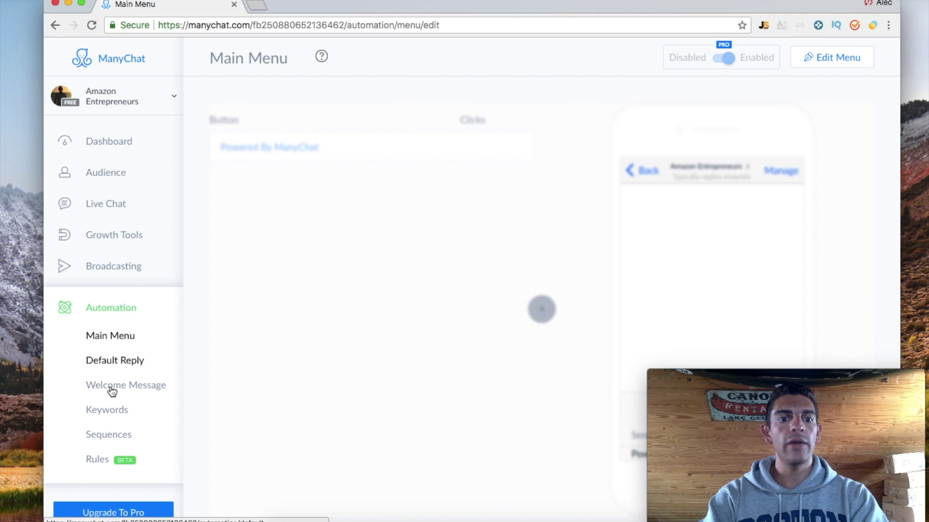
left_click(97, 435)
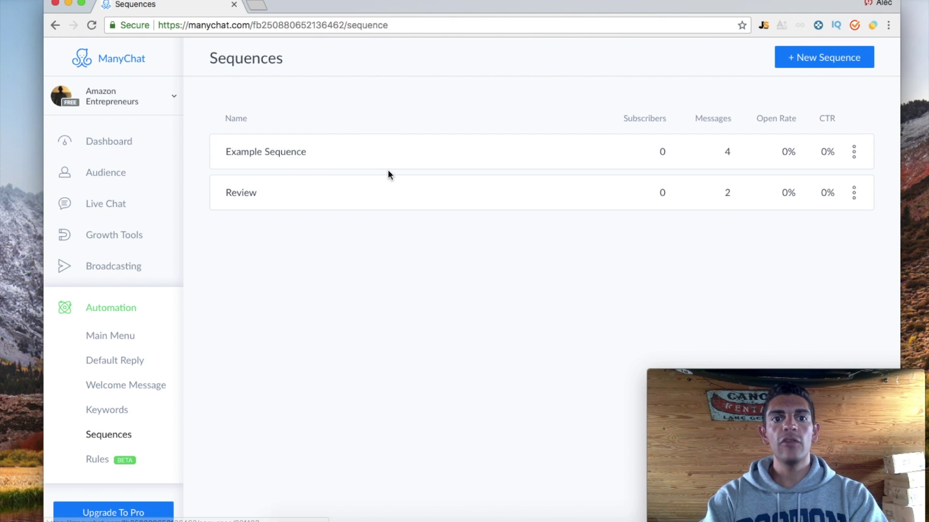
left_click(382, 205)
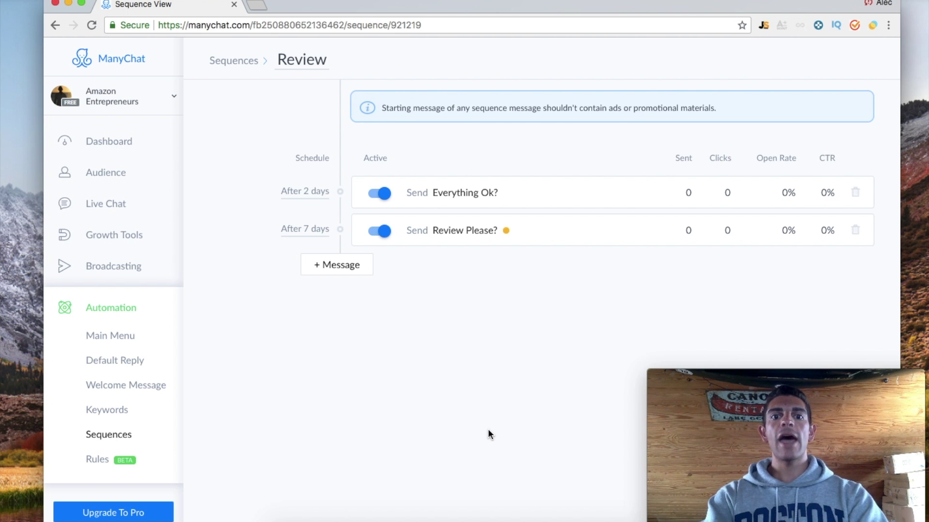
Add two extra messages to the Review sequence and delete both of them again.
left_click(347, 275)
left_click(348, 315)
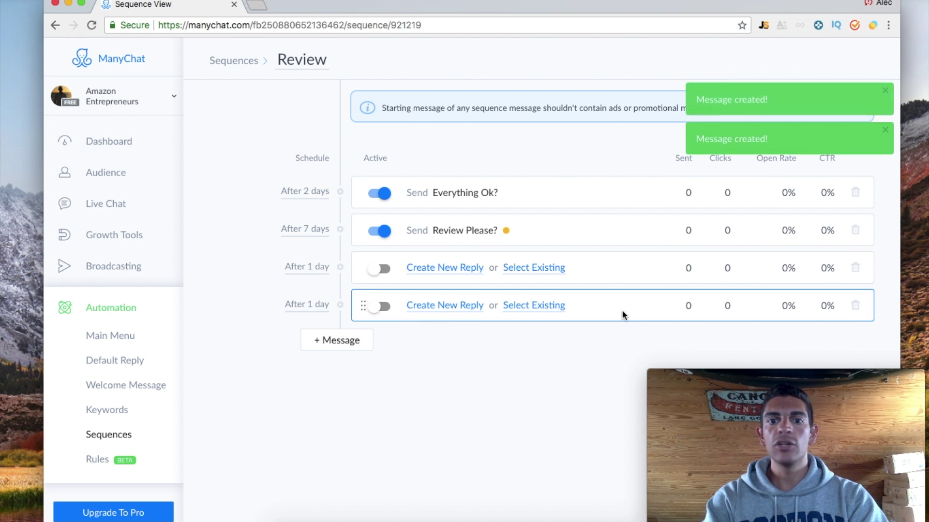
left_click(856, 305)
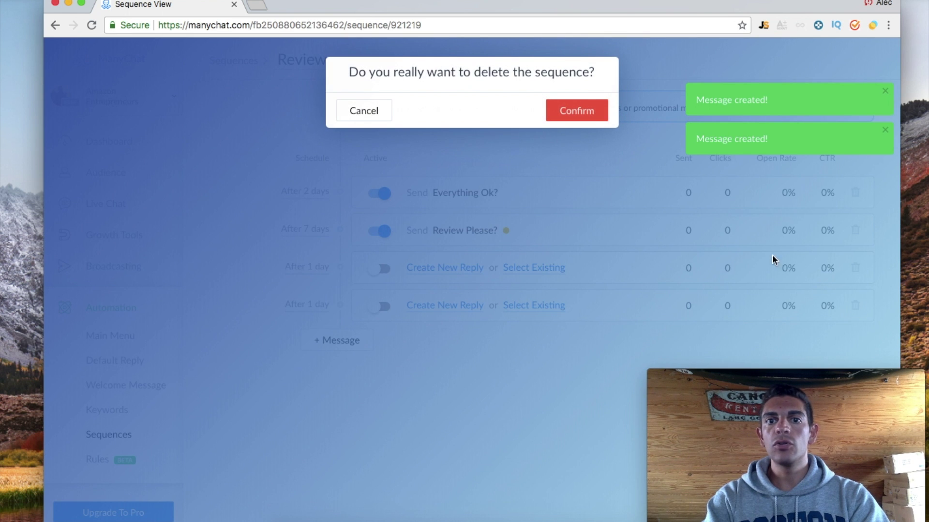
left_click(592, 110)
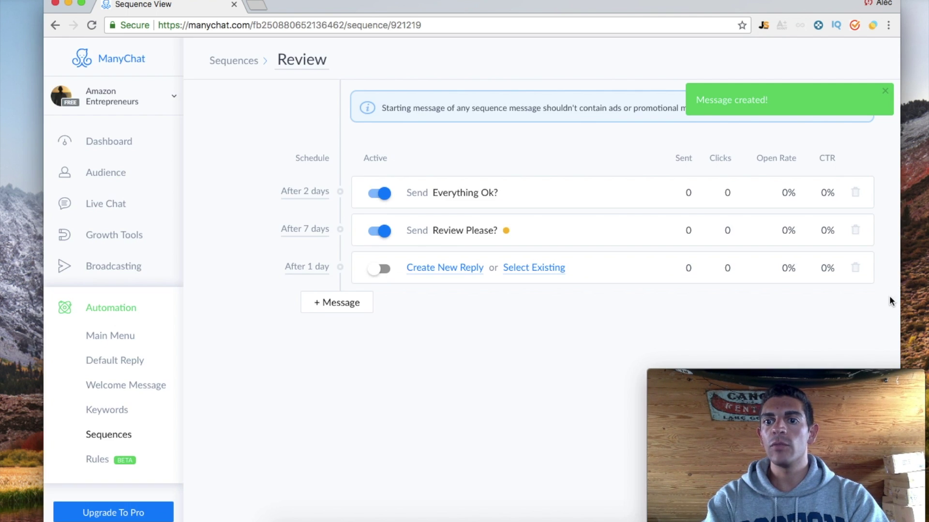
left_click(856, 270)
left_click(591, 110)
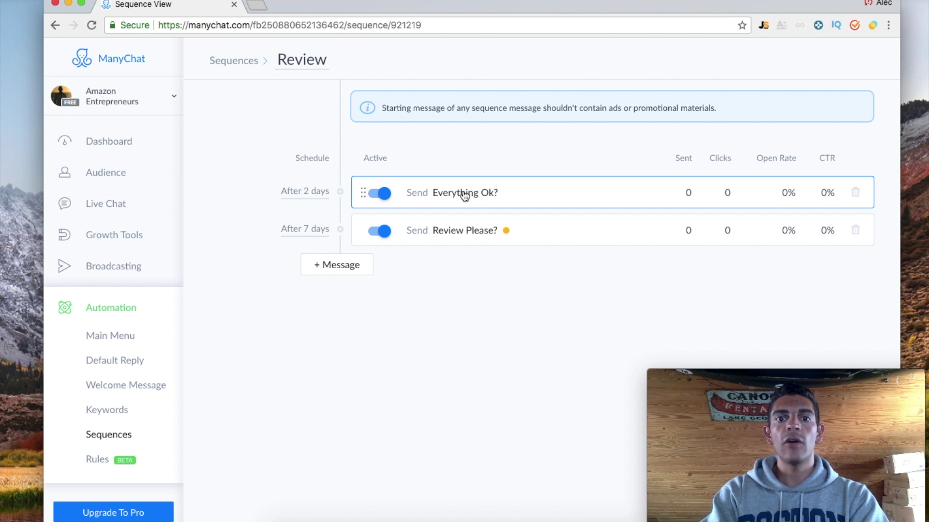
Open the "Everything Ok?" message for editing in the flow builder and select its starting Send Message step.
left_click(479, 196)
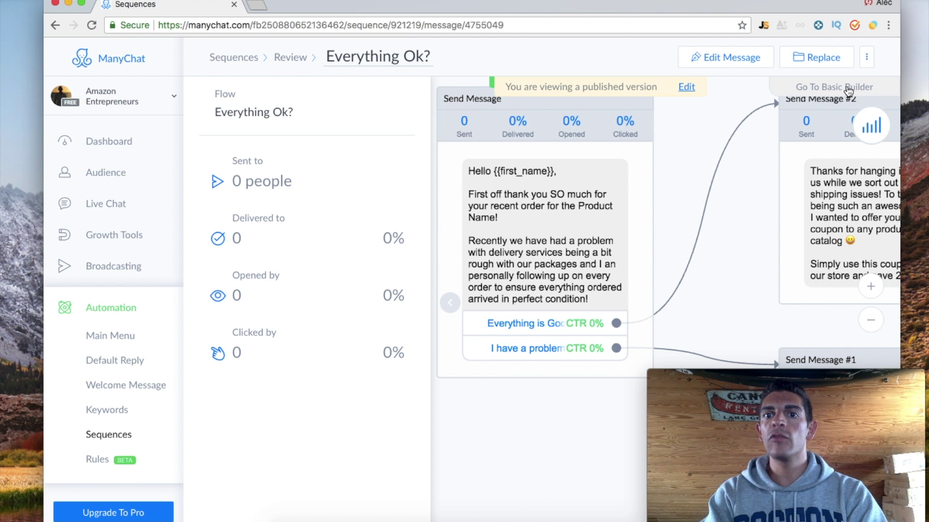
left_click(795, 90)
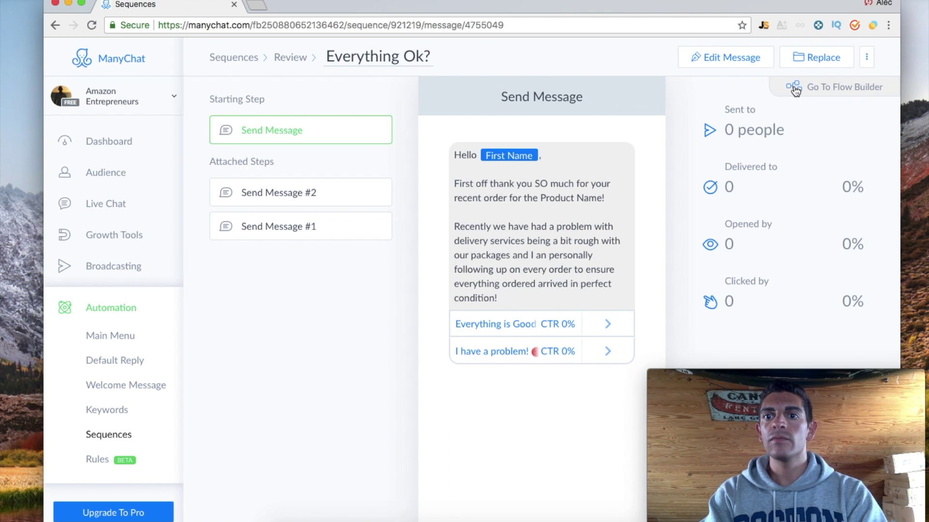
left_click(795, 90)
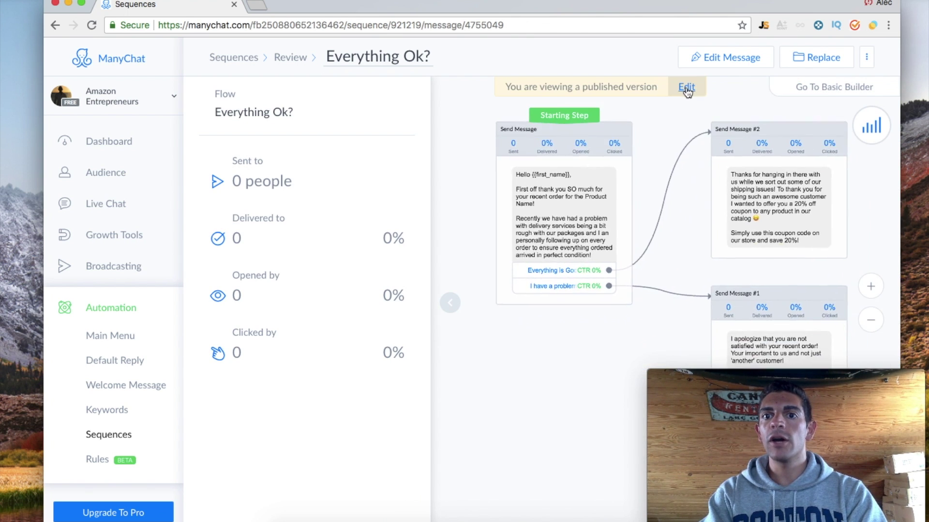
left_click(687, 87)
left_click(443, 273)
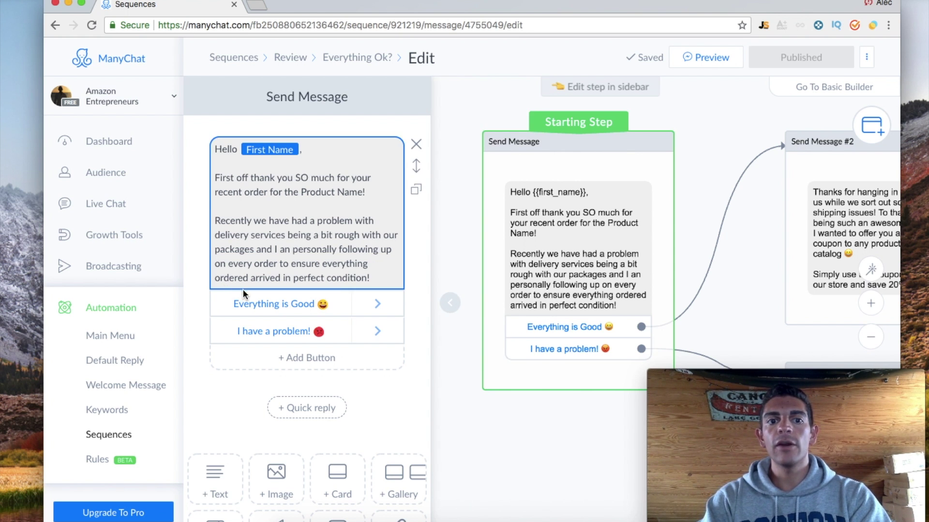
Check the title and linked message of the "Everything is Good" button, then close its settings.
left_click(286, 302)
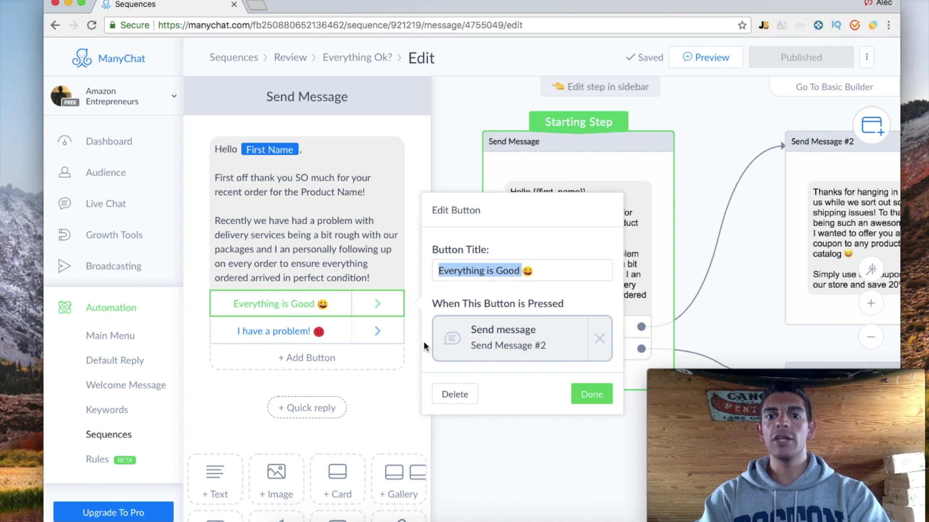
double_click(510, 275)
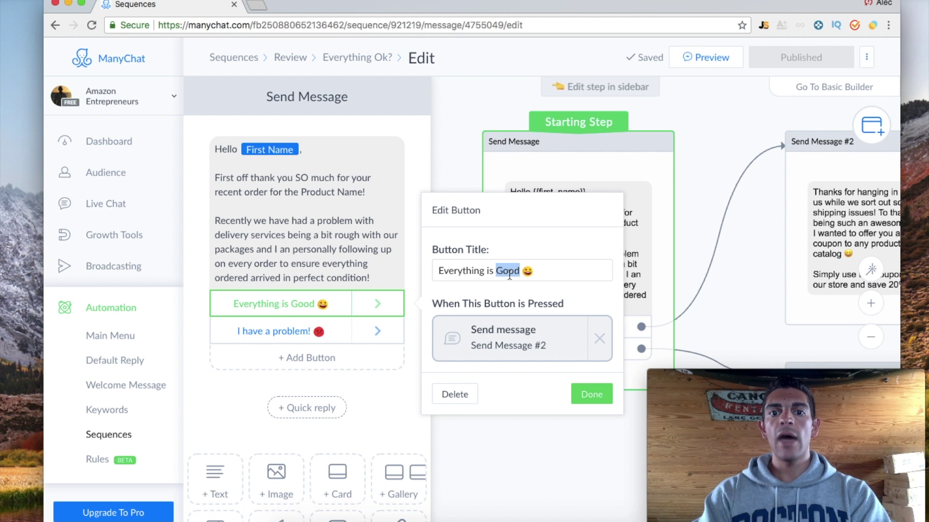
left_click(247, 377)
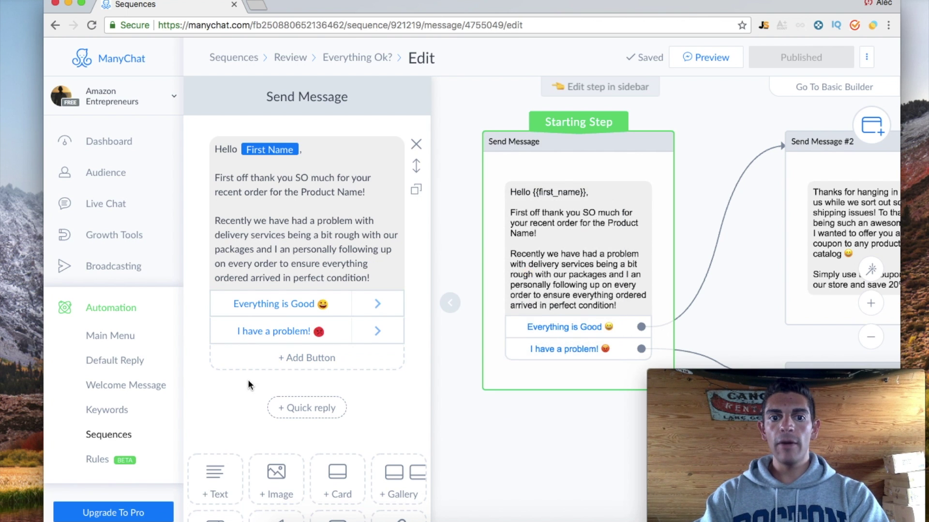
Add a third button to the starting message, begin and clear its title, and delete the button again.
left_click(301, 363)
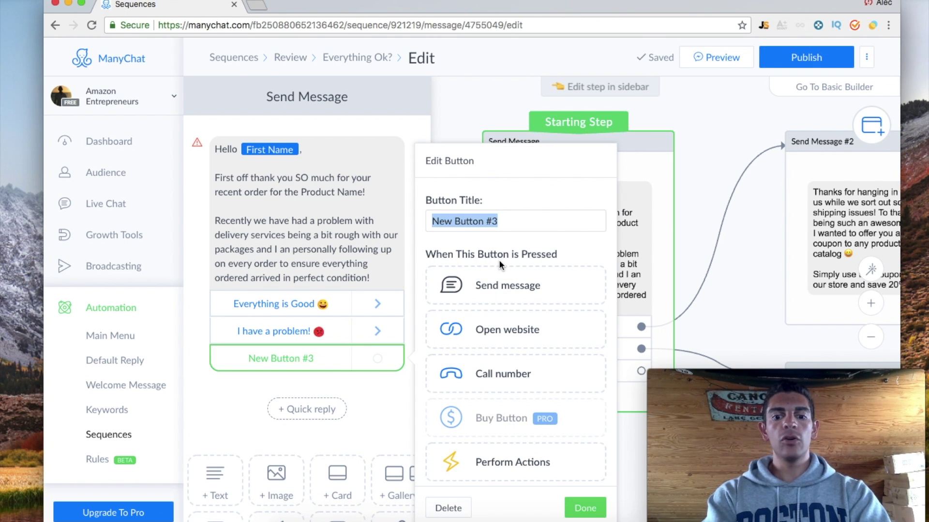
type("Reviw")
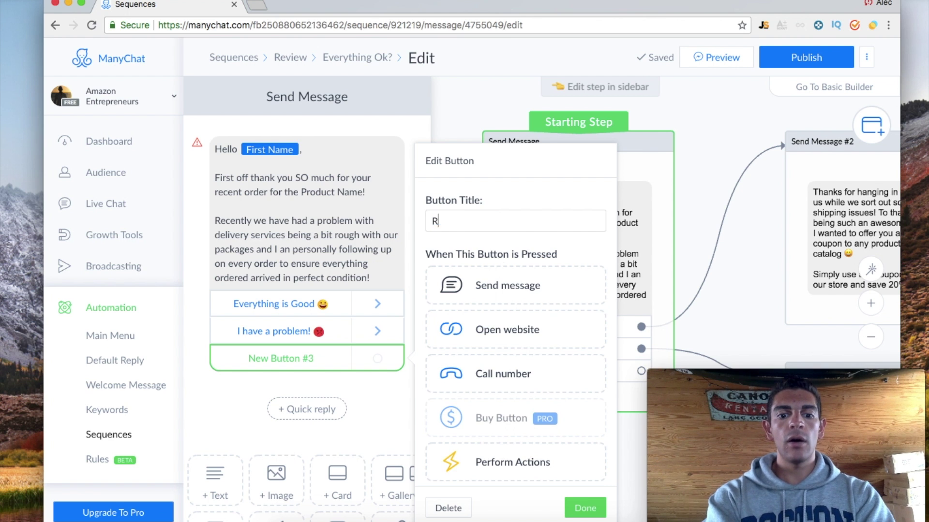
key("BackSpace")
key("BackSpace")
key("BackSpace")
key("BackSpace")
key("BackSpace")
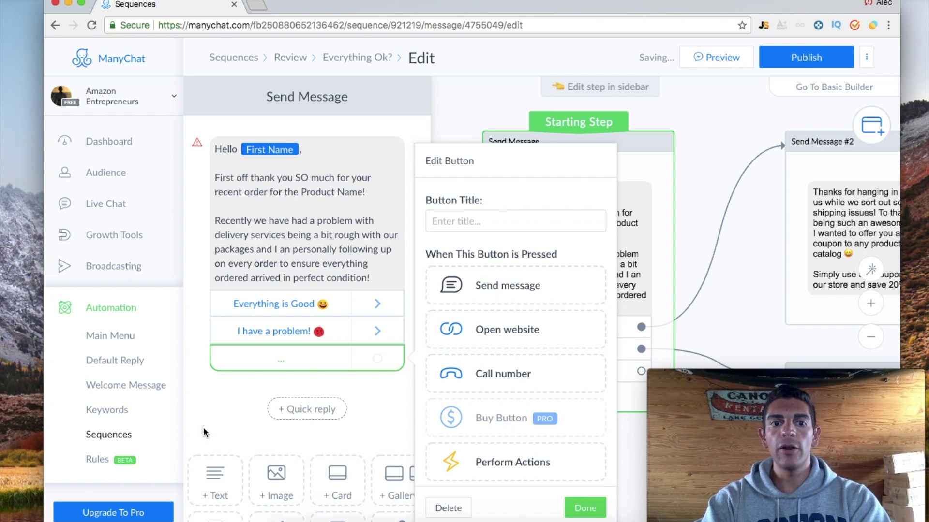
left_click(299, 385)
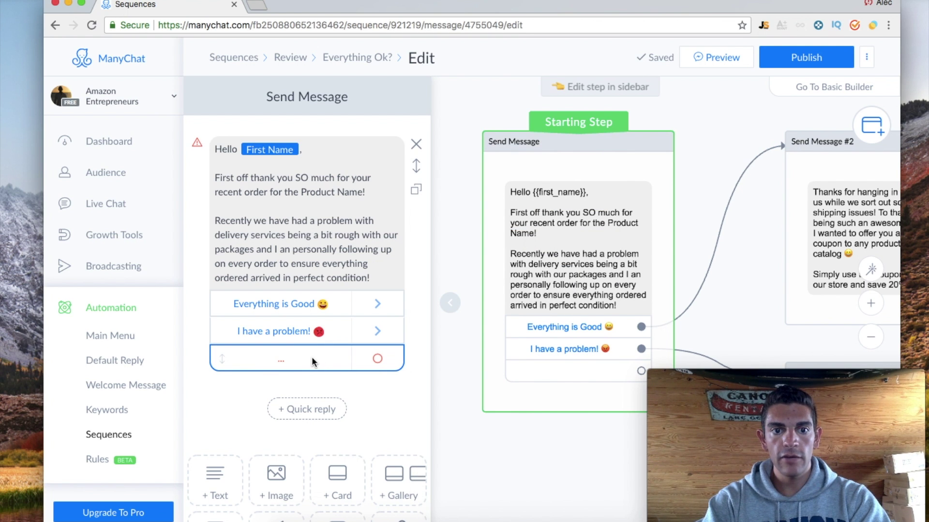
left_click(338, 366)
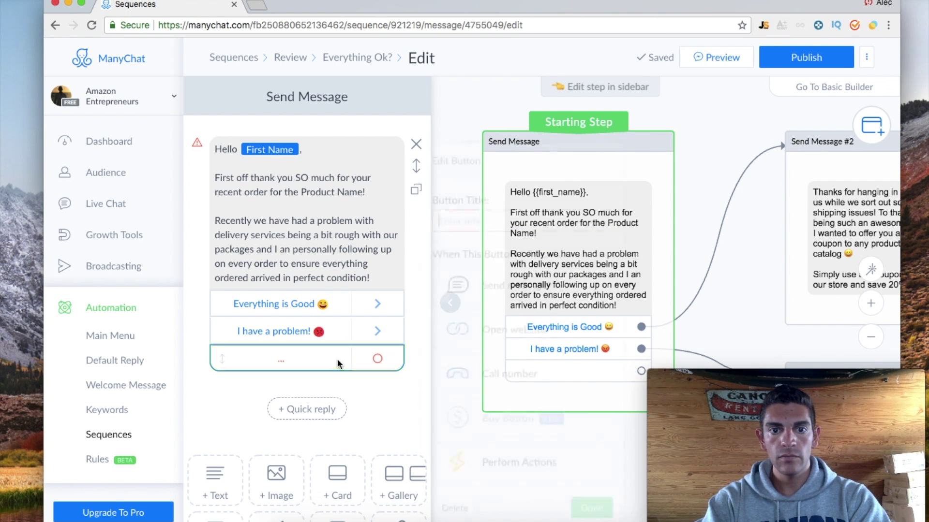
scroll(490, 439, "down", 5)
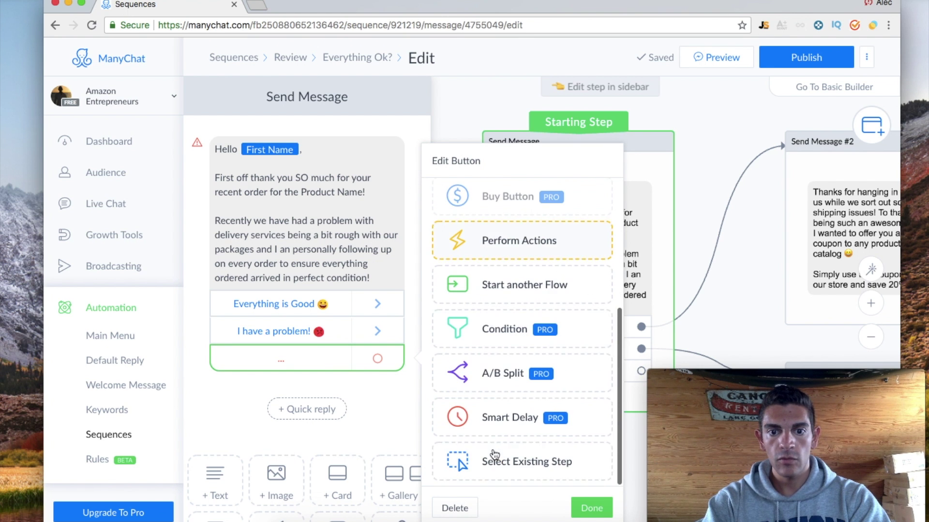
left_click(454, 507)
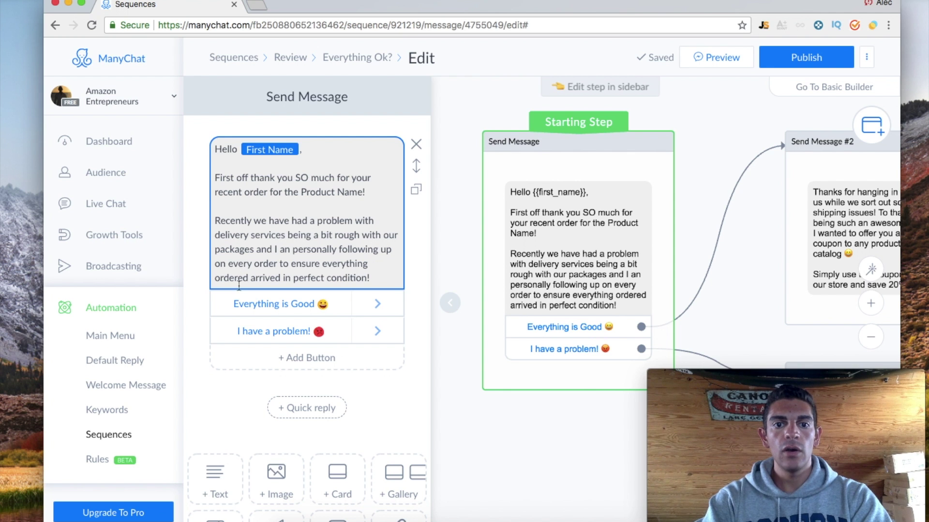
Check where the "Everything is Good" button leads in the flow and read the coupon text of Send Message #2.
left_click(288, 303)
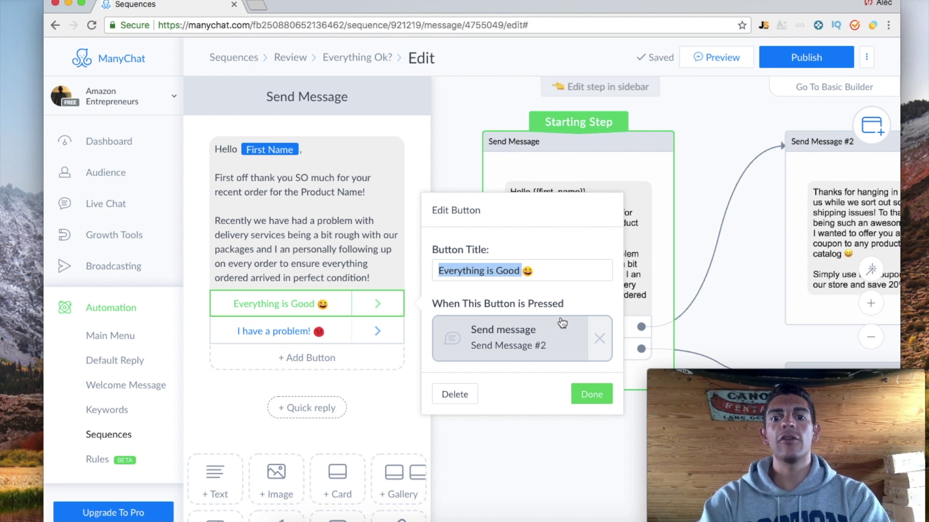
left_click(721, 309)
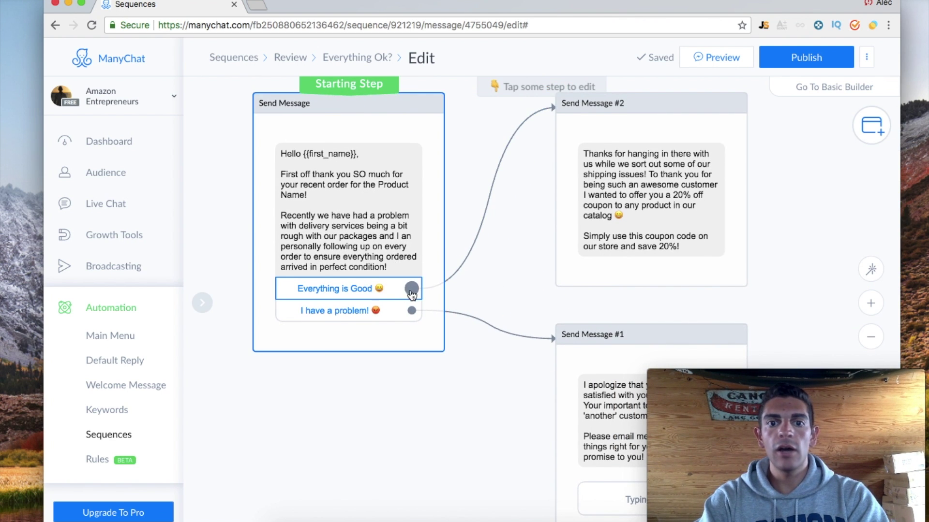
left_click_drag(524, 181, 474, 271)
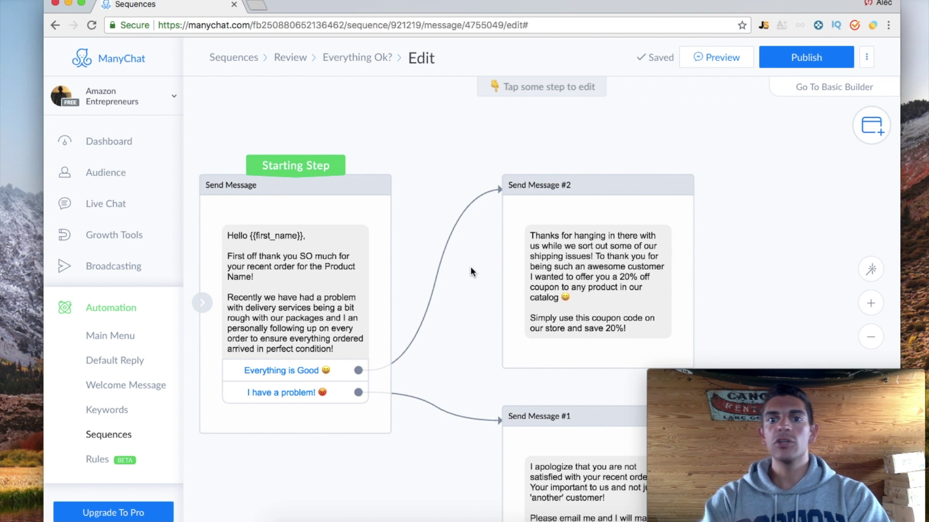
left_click(623, 247)
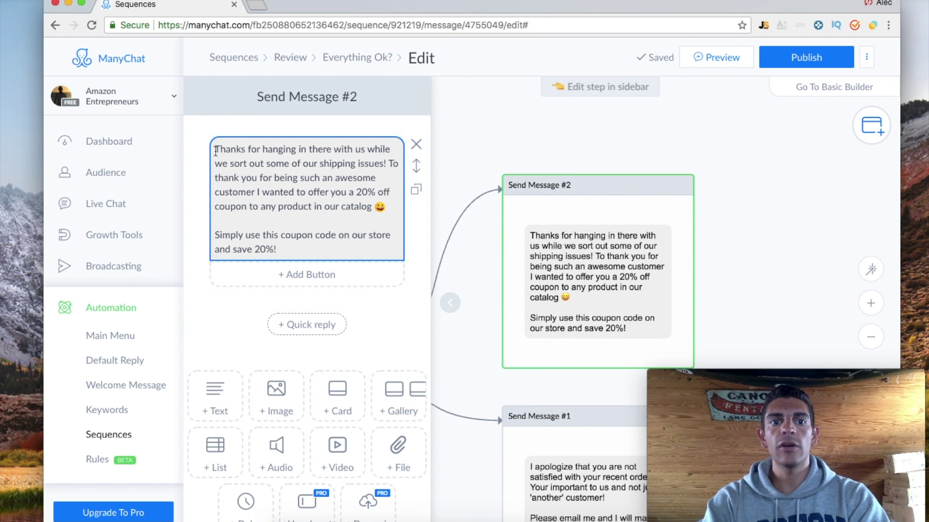
left_click(215, 151)
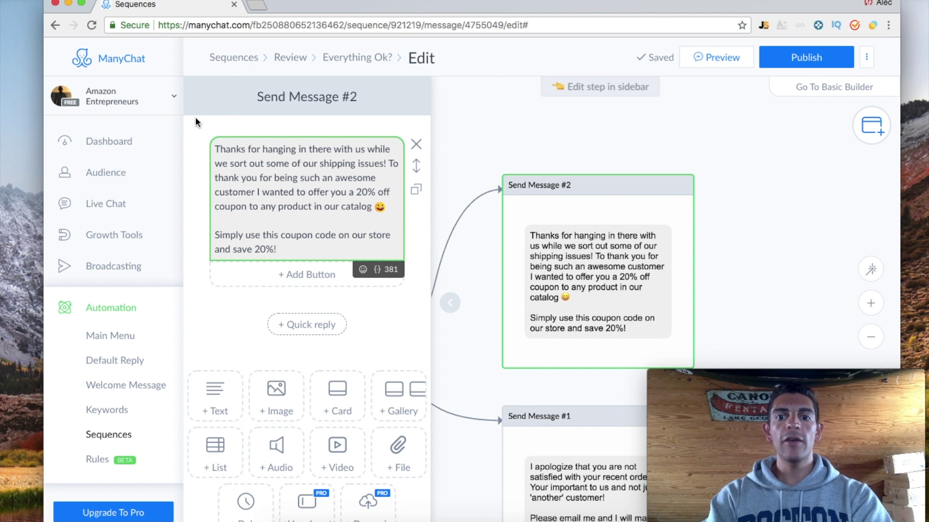
left_click(738, 235)
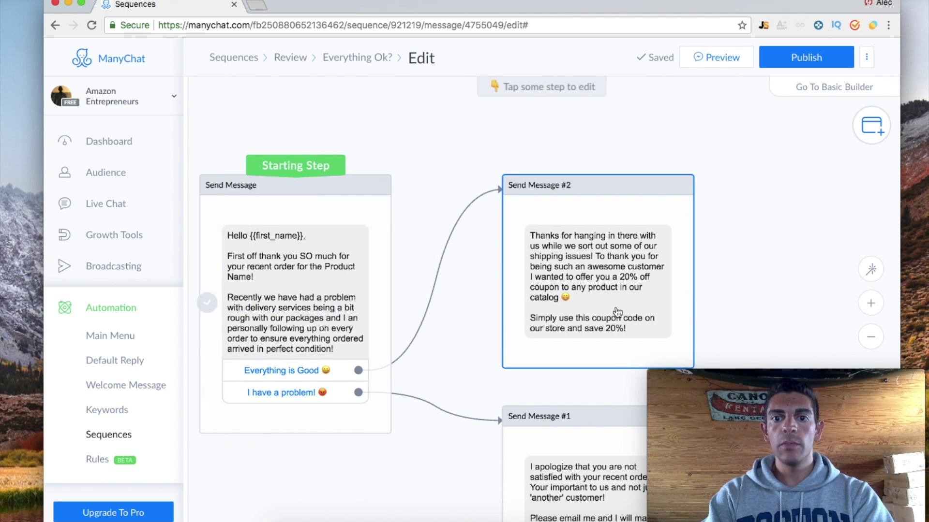
Add a separate text block reading "SAVE20" below the coupon message in Send Message #2.
left_click(544, 290)
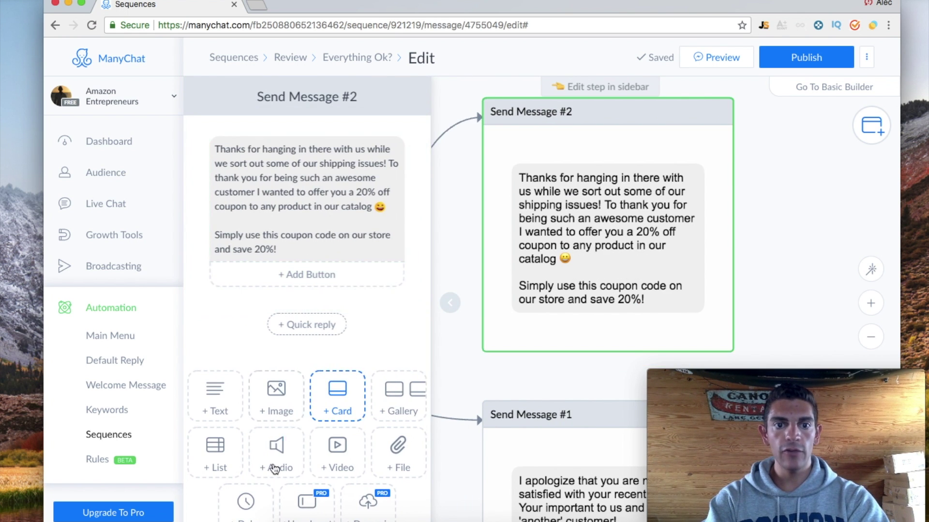
left_click(209, 410)
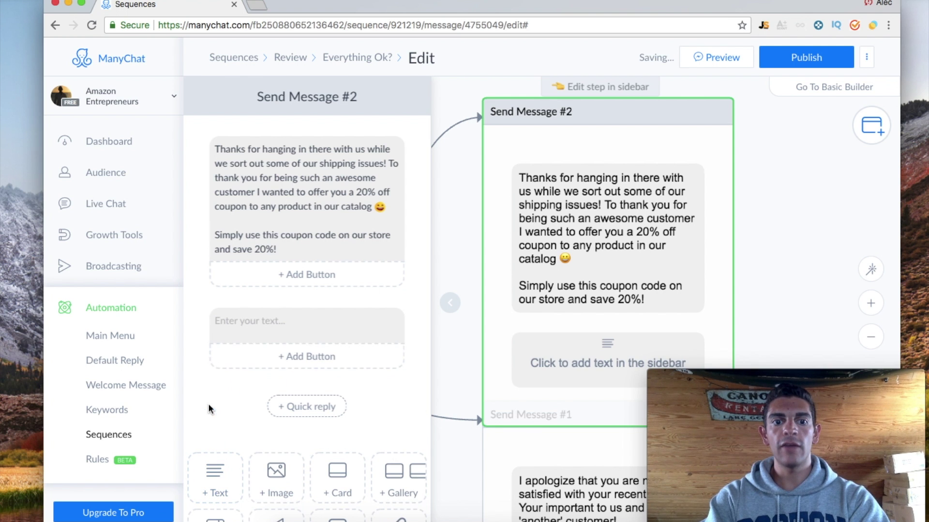
left_click(325, 321)
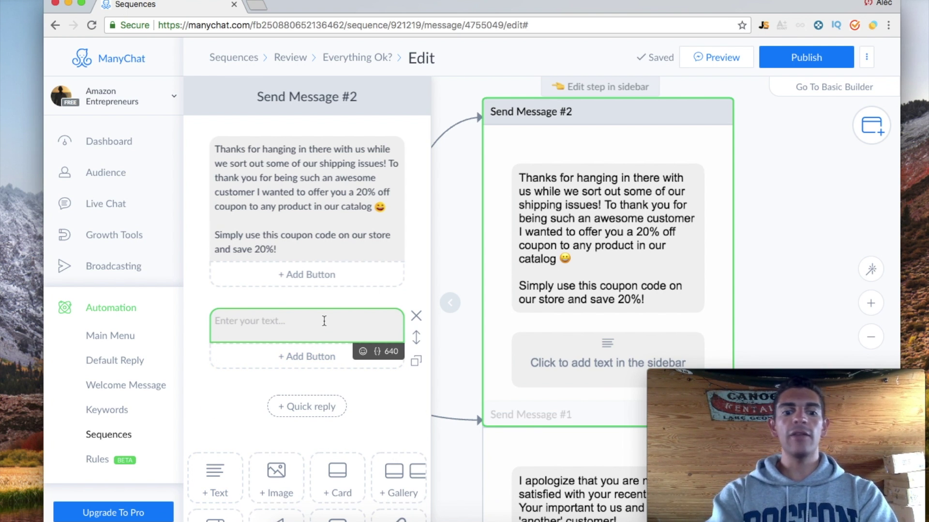
type("SAVE")
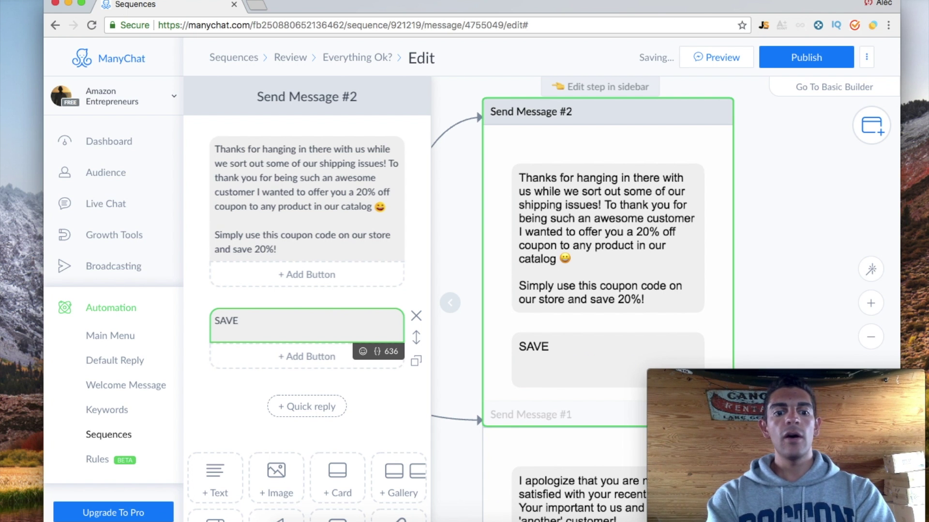
type("20")
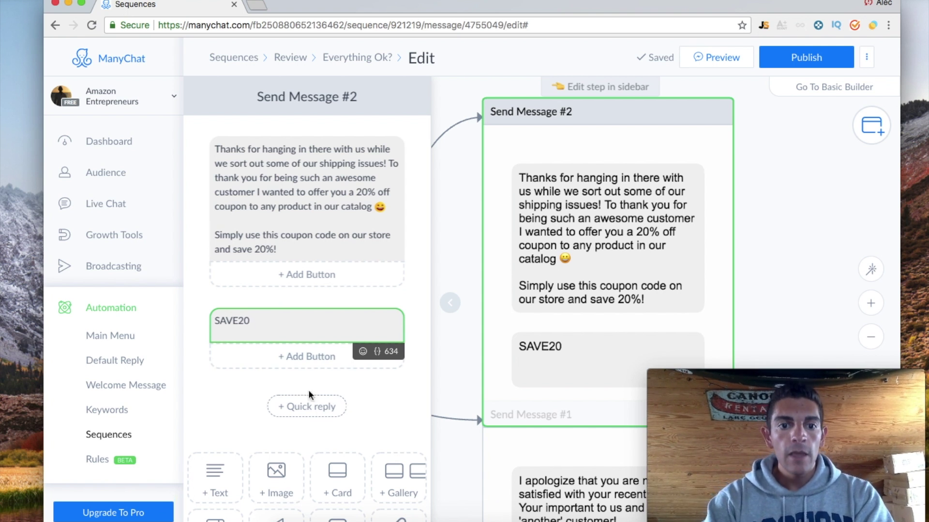
left_click(218, 414)
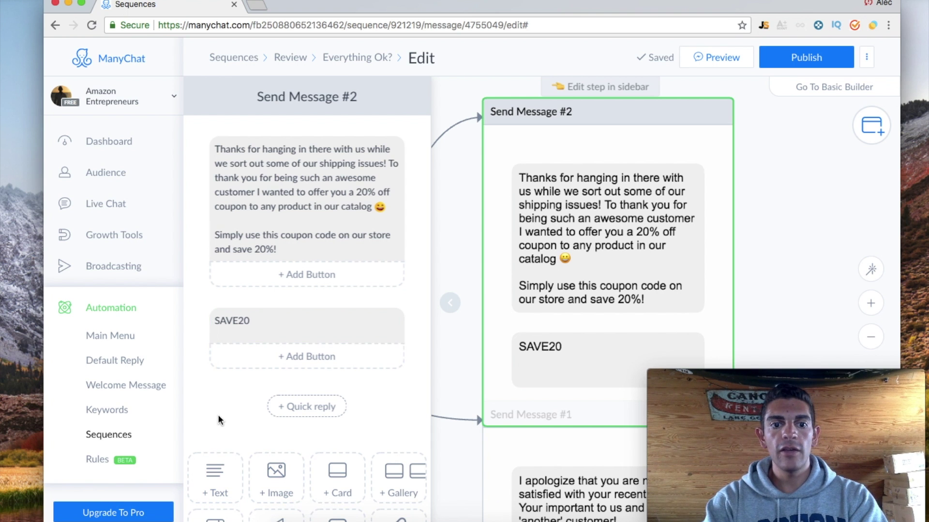
Add another empty text block below the SAVE20 text and remove it again.
scroll(277, 421, "down", 2)
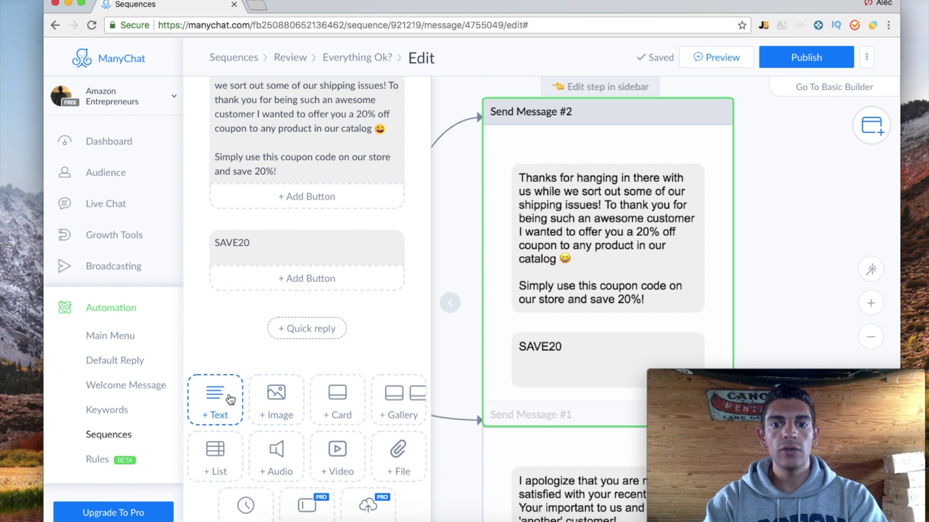
scroll(309, 402, "down", 2)
left_click(218, 365)
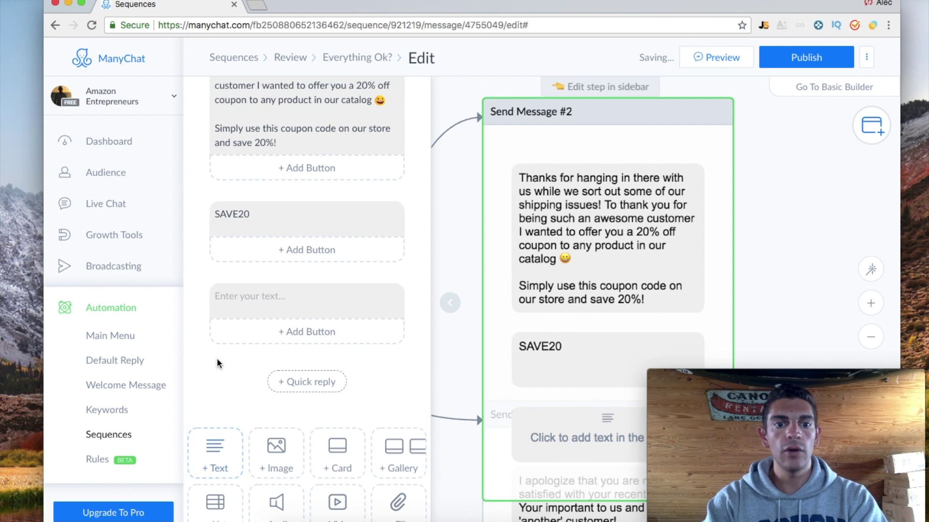
scroll(325, 385, "down", 2)
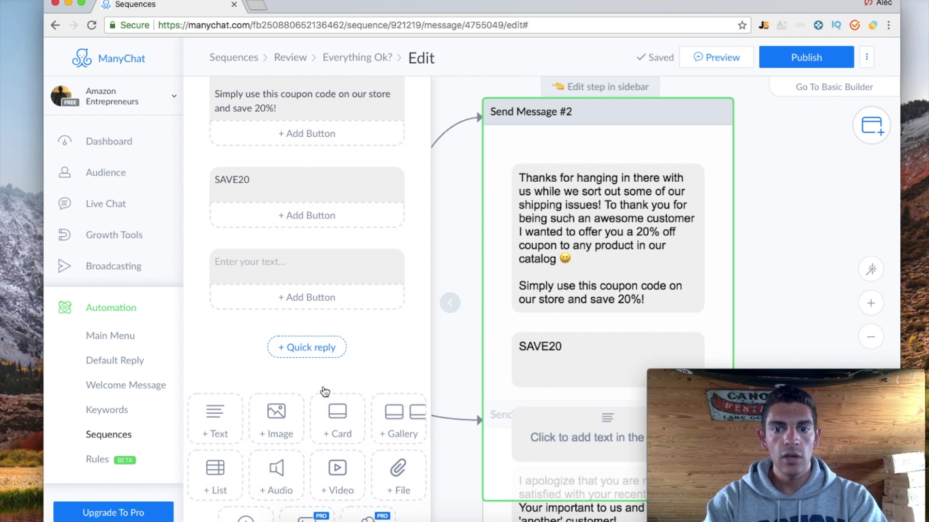
scroll(348, 361, "down", 4)
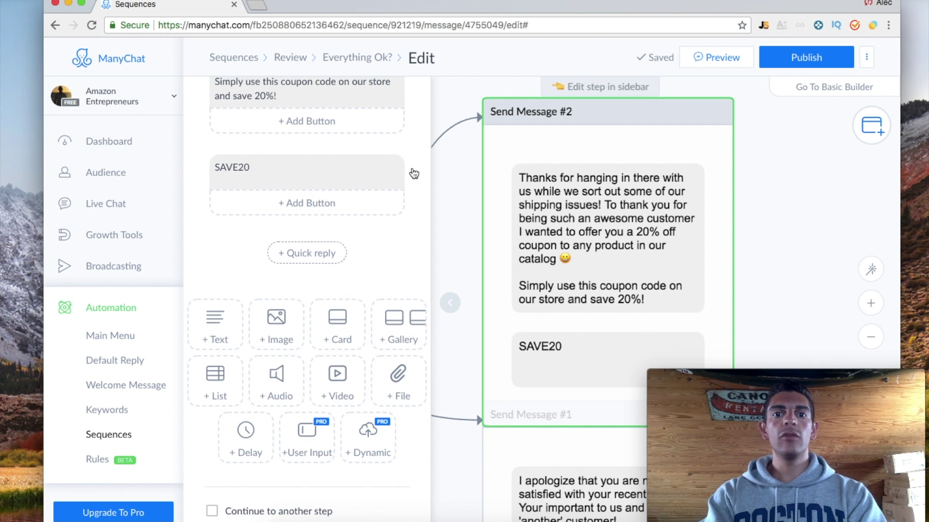
Add a button titled "Shop Now!! 😁" to the SAVE20 text block and close the message editor.
left_click(356, 178)
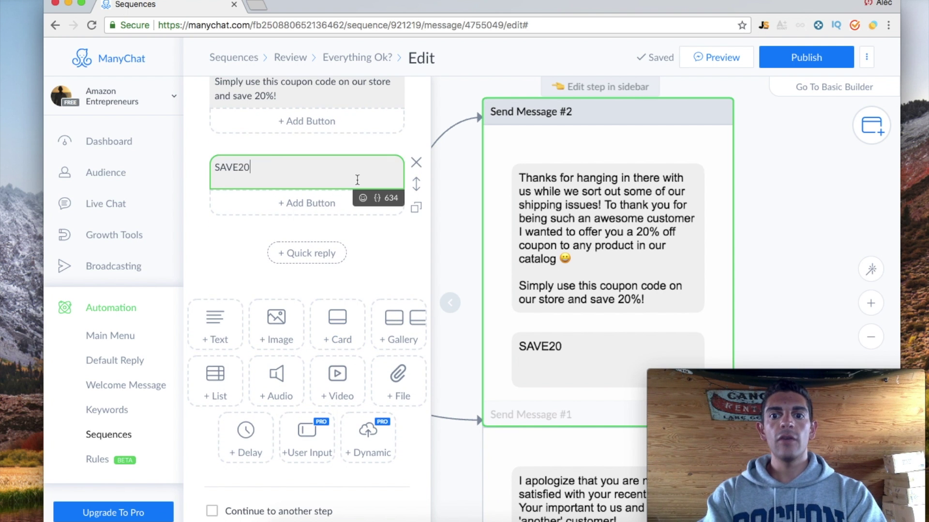
left_click(314, 206)
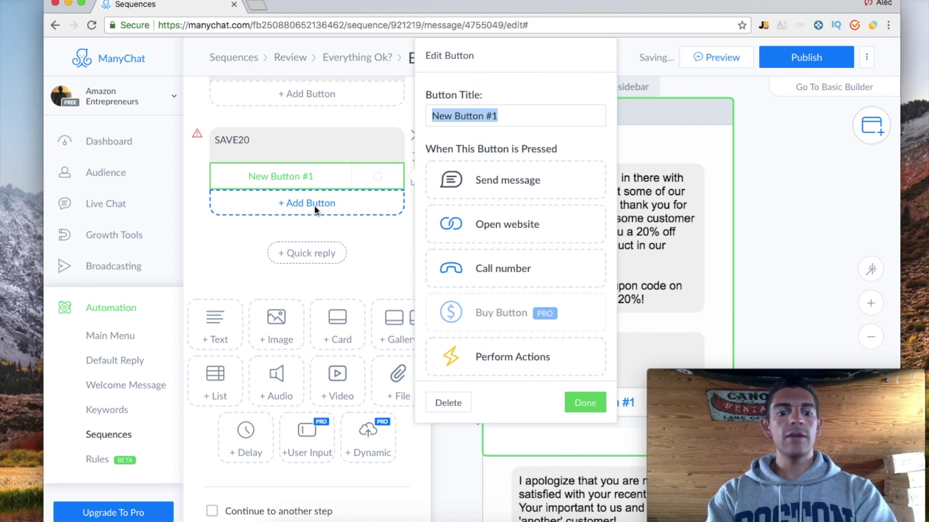
type("Shop Now!!")
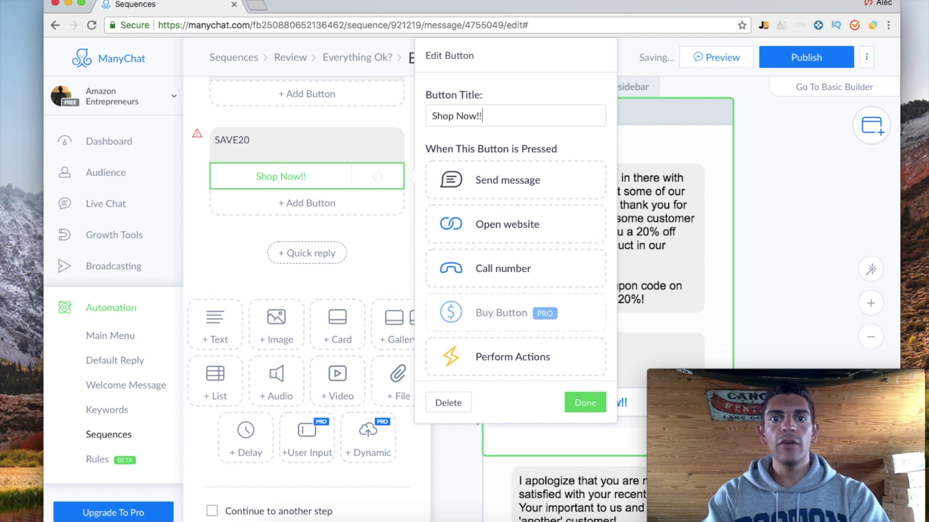
left_click(503, 114)
left_click(578, 134)
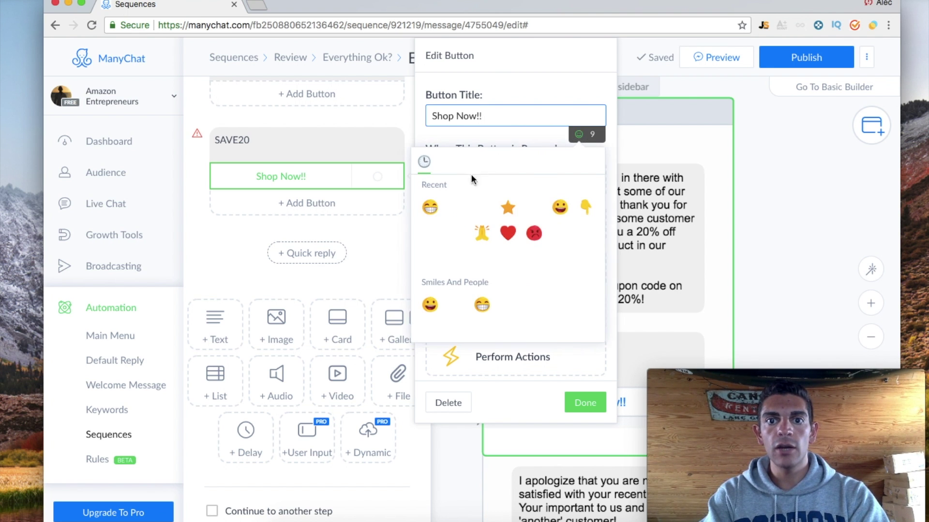
left_click(429, 207)
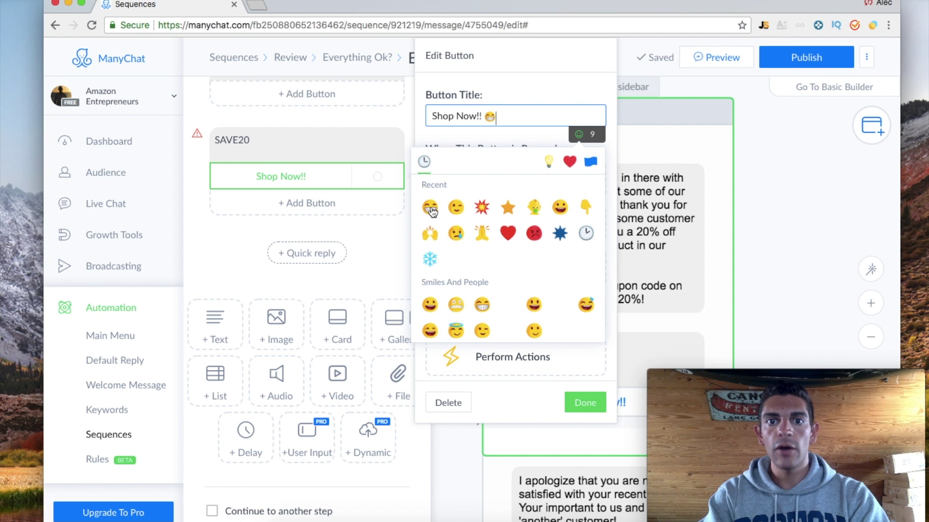
left_click(204, 264)
left_click(205, 263)
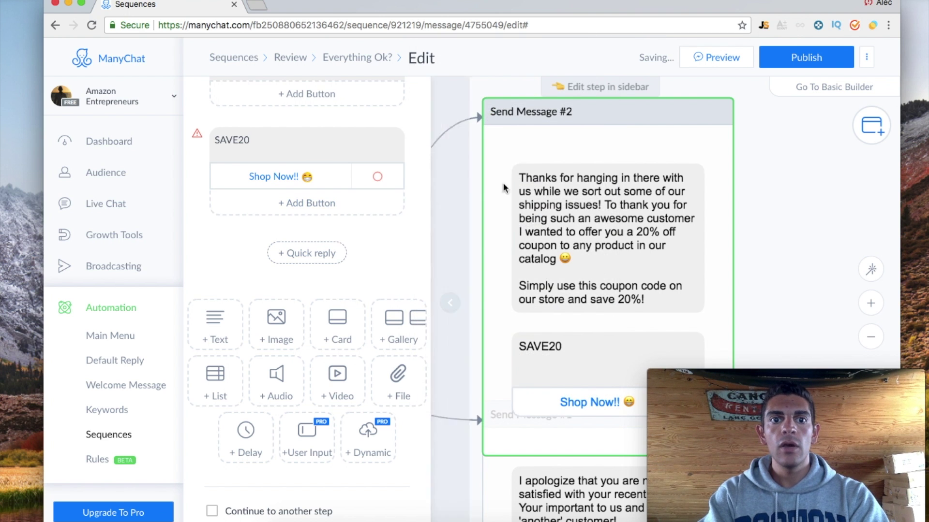
left_click(776, 228)
left_click_drag(443, 287, 341, 269)
left_click(506, 317)
scroll(507, 317, "up", 1)
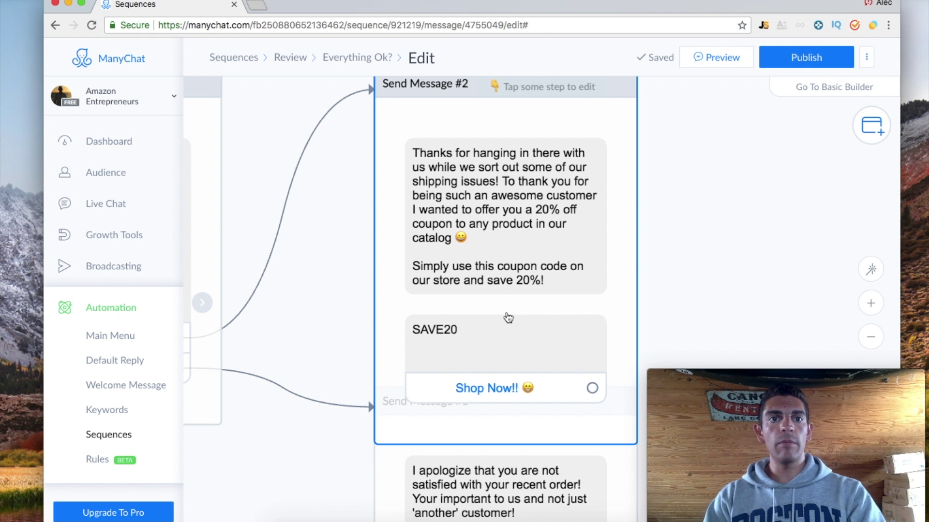
Open the Amazon Seller Central Promotions page in a new tab and look over the Create a Promotion options.
left_click(257, 5)
type("ama")
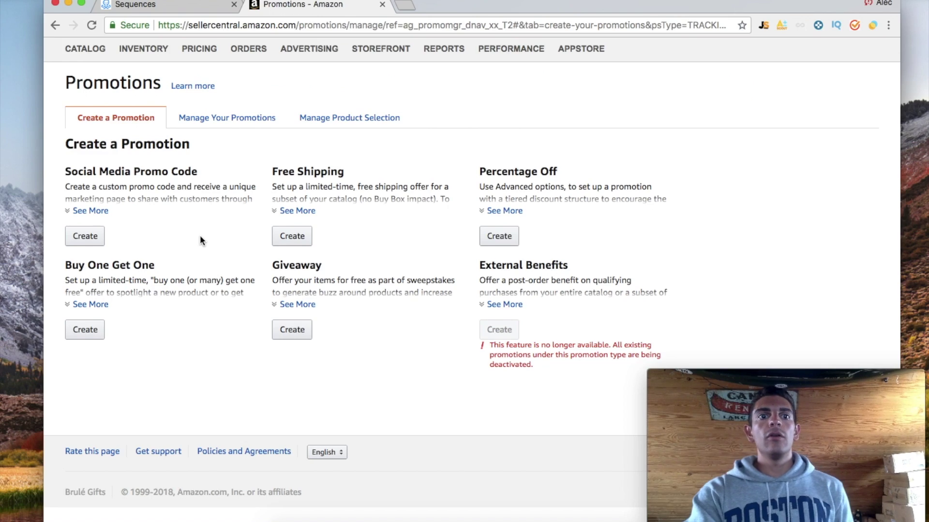
scroll(200, 235, "up", 1)
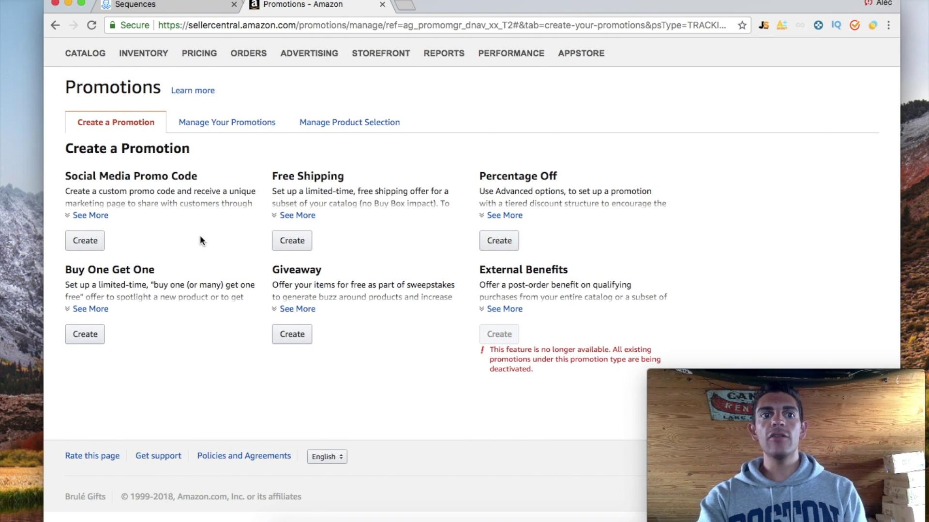
scroll(201, 240, "up", 1)
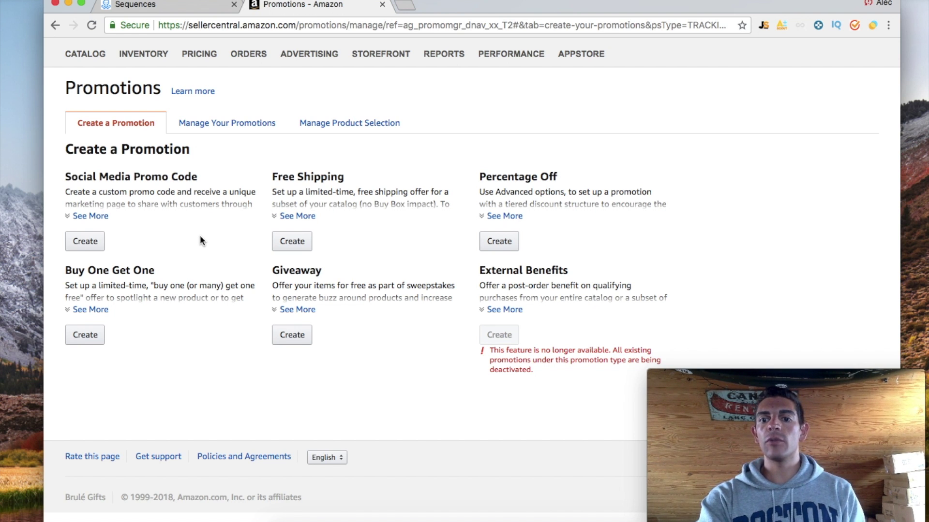
scroll(200, 240, "up", 1)
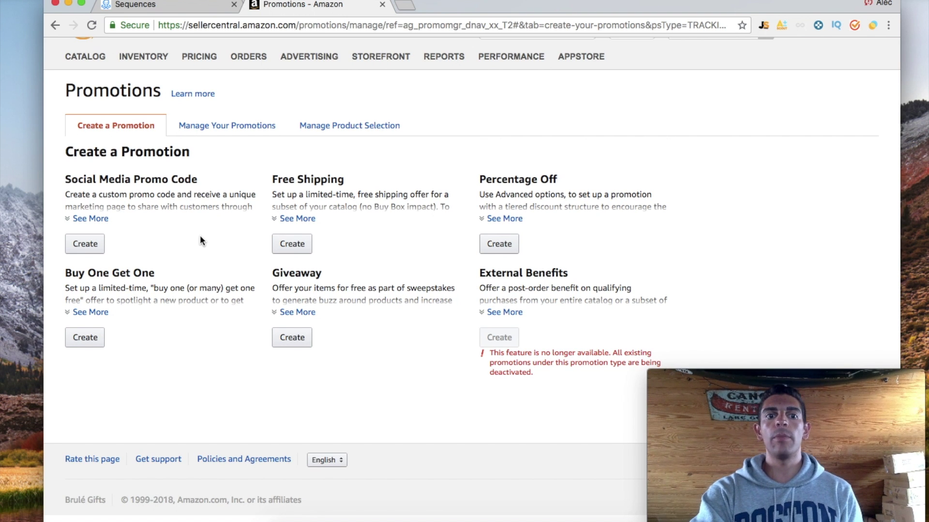
scroll(201, 241, "up", 1)
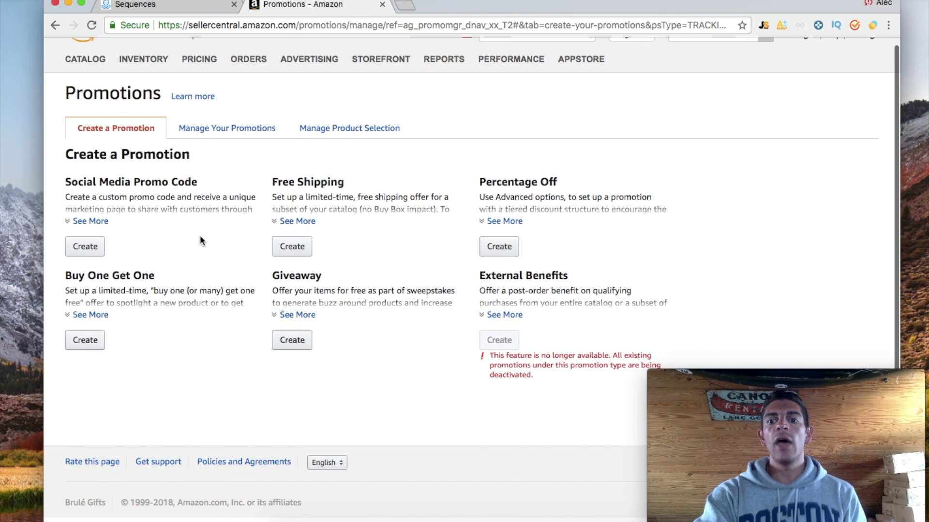
scroll(201, 241, "down", 1)
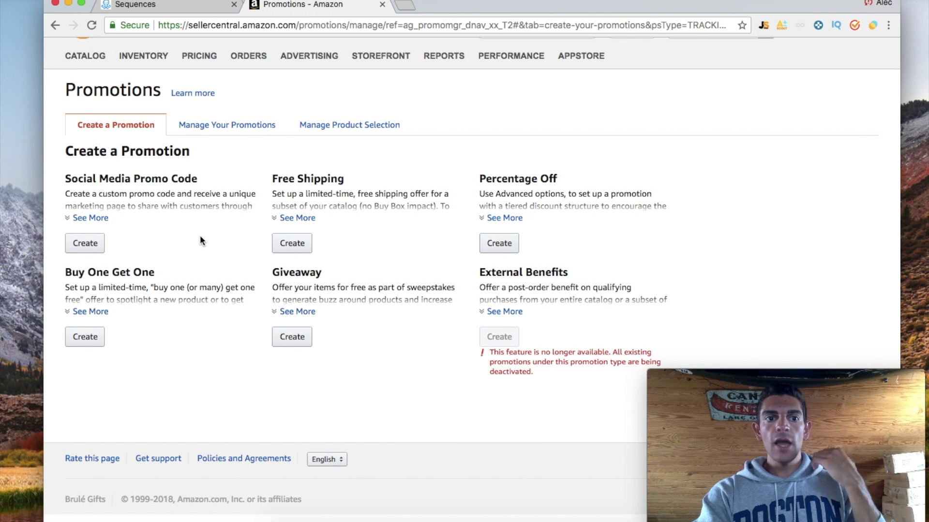
scroll(202, 240, "up", 1)
scroll(201, 238, "up", 1)
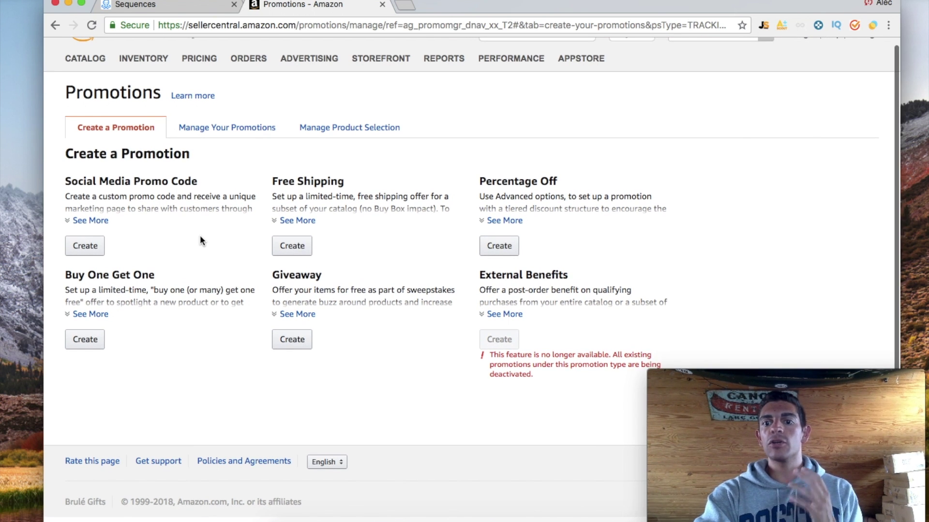
scroll(201, 241, "up", 1)
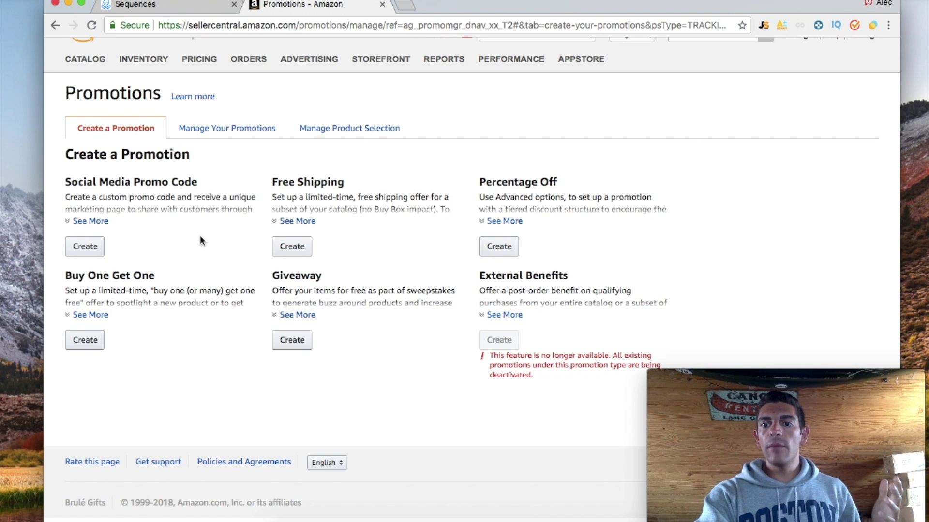
scroll(200, 239, "up", 1)
scroll(200, 237, "down", 1)
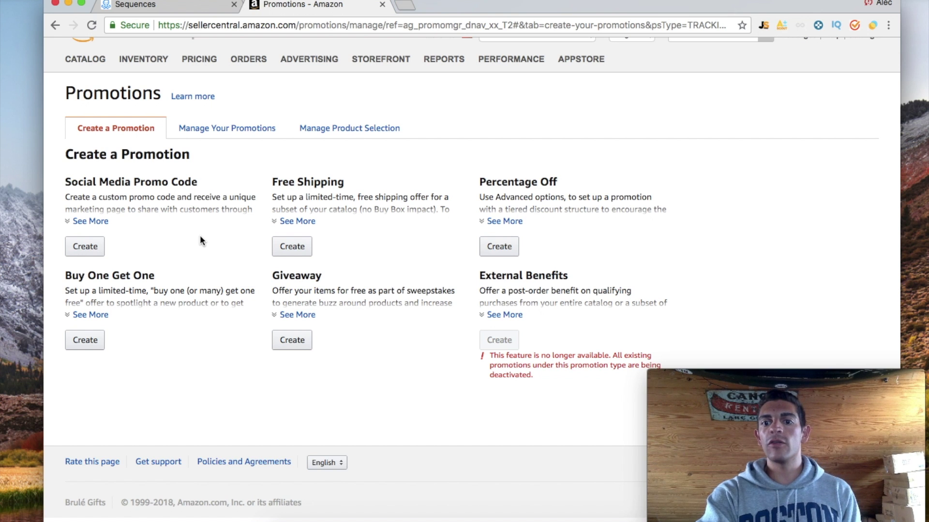
scroll(201, 237, "down", 1)
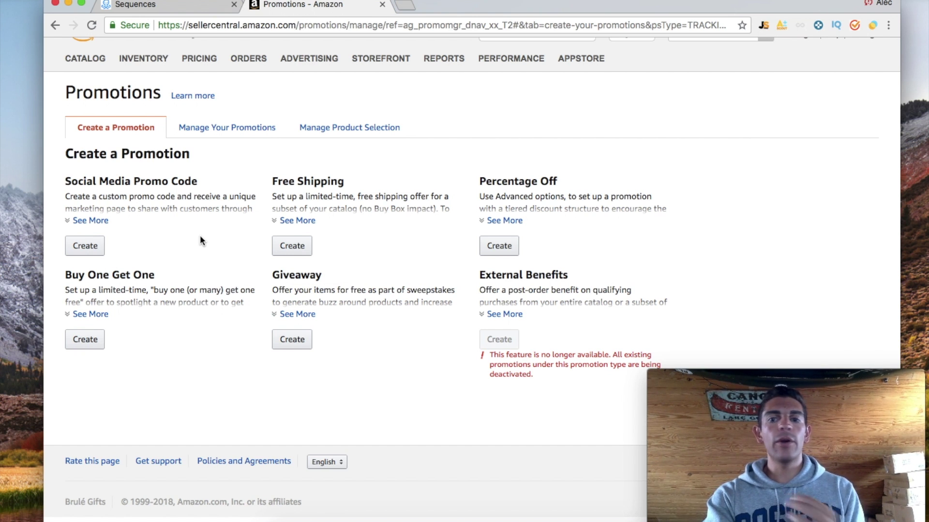
scroll(201, 240, "up", 1)
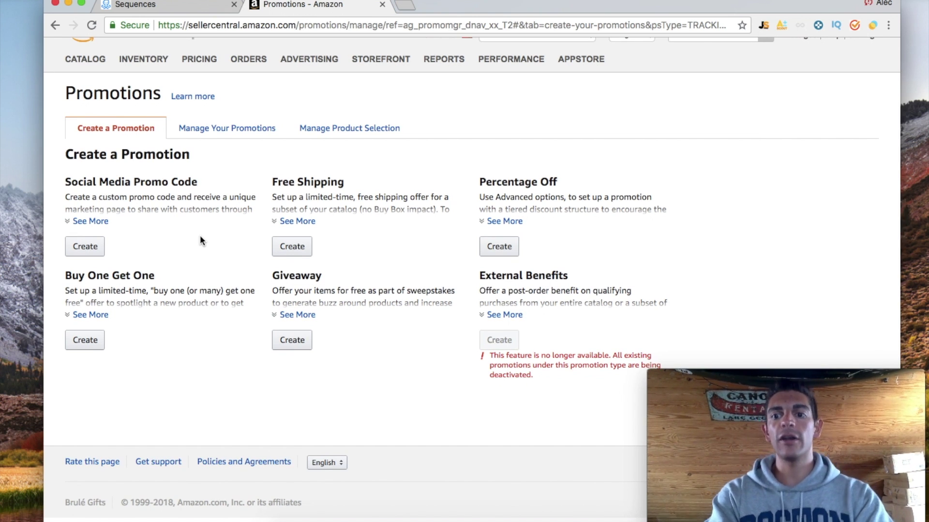
Start a Percentage Off promotion and set the buyer purchases condition to at least this quantity of items.
scroll(200, 240, "up", 1)
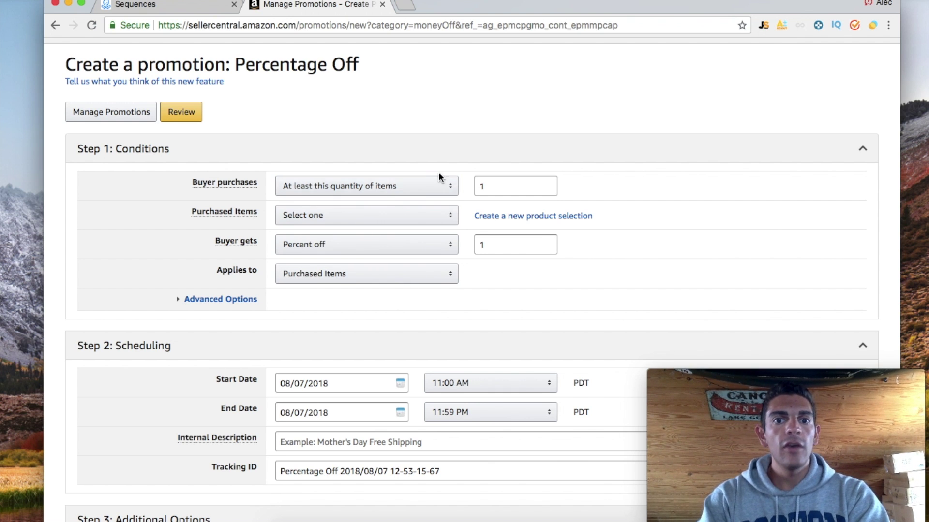
left_click(421, 188)
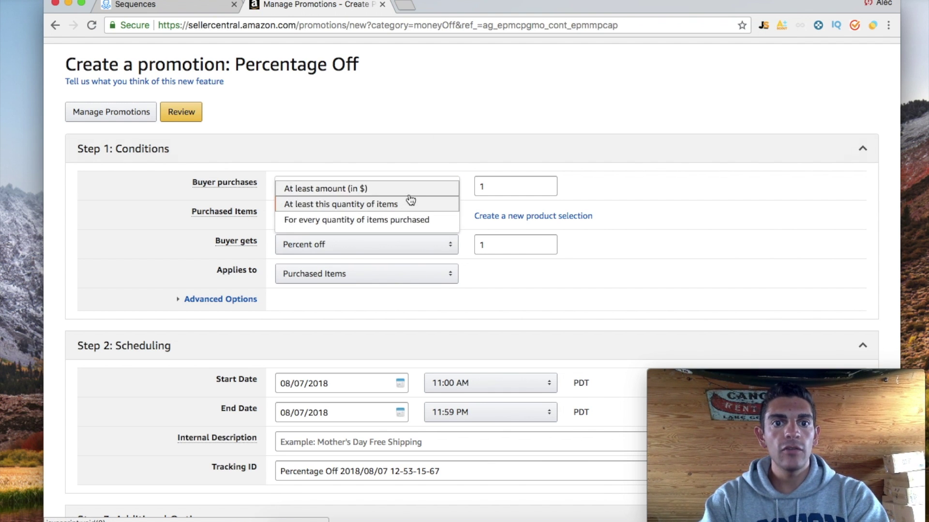
key("Return")
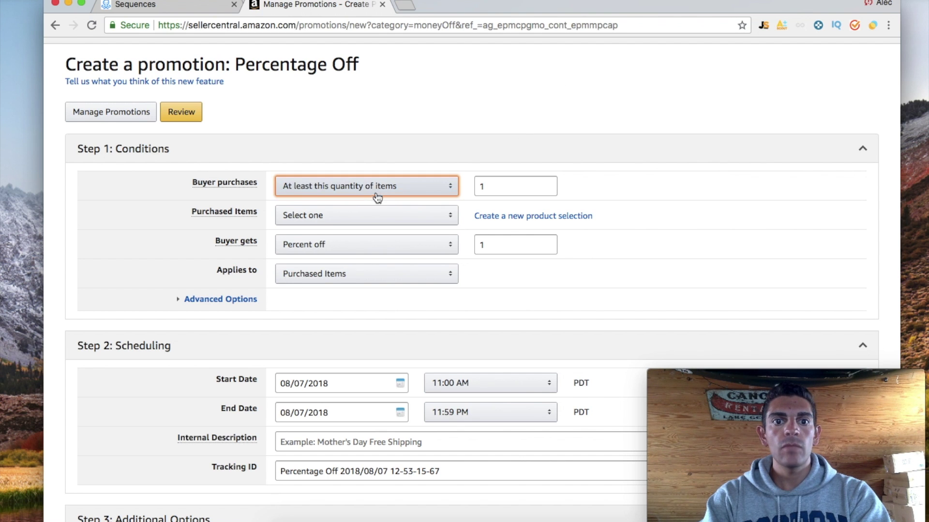
scroll(502, 175, "down", 1)
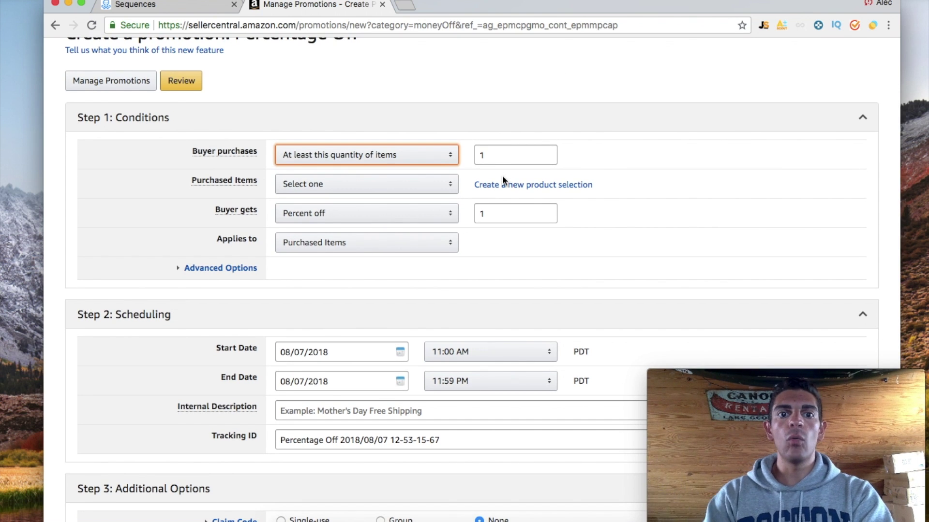
Set the promotion's purchased items to Entire catalog and the buyer's discount to 20 percent off.
left_click(399, 192)
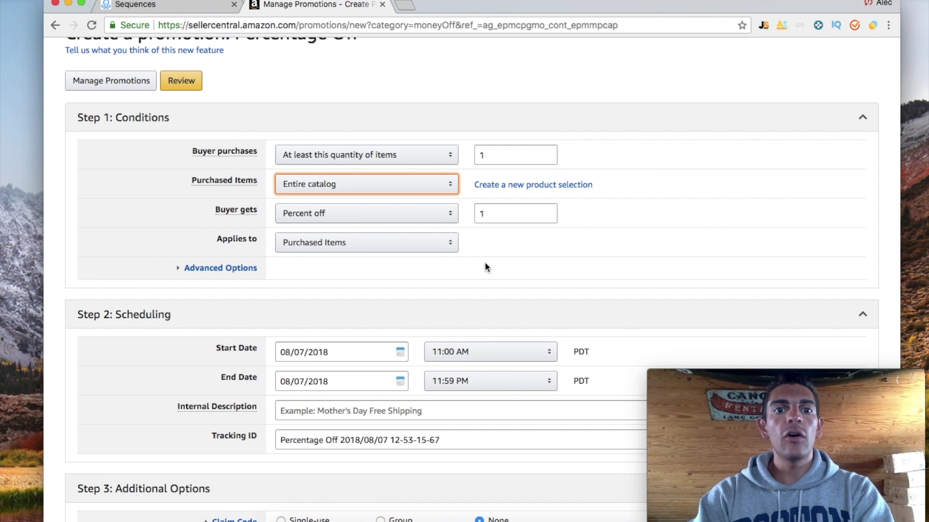
double_click(494, 220)
type("20")
scroll(441, 308, "down", 1)
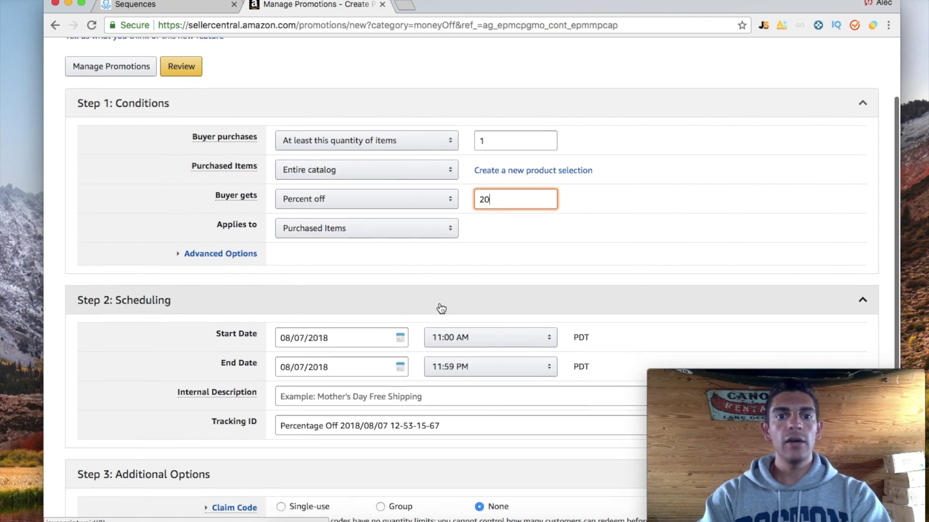
left_click(197, 221)
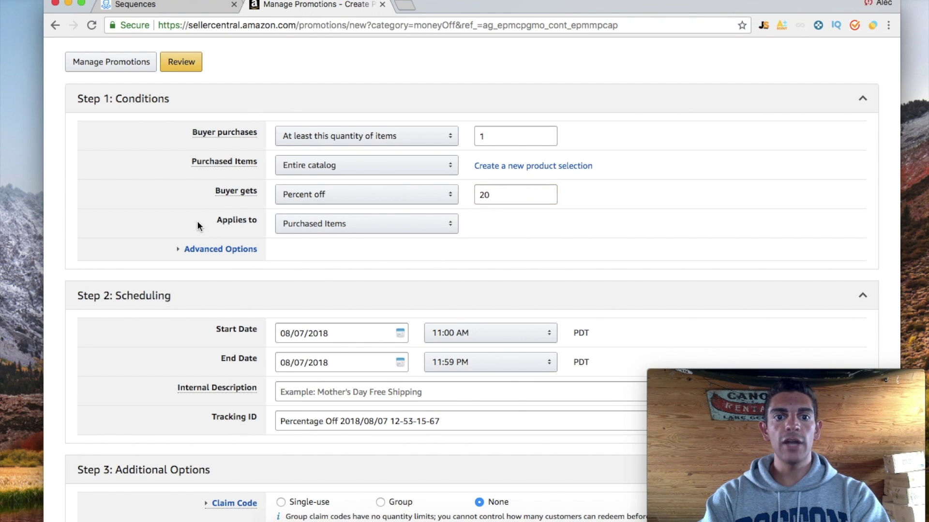
Set the promotion's end date to 05/21/2020 in the scheduling section, keeping that section expanded.
scroll(196, 220, "down", 5)
left_click(396, 265)
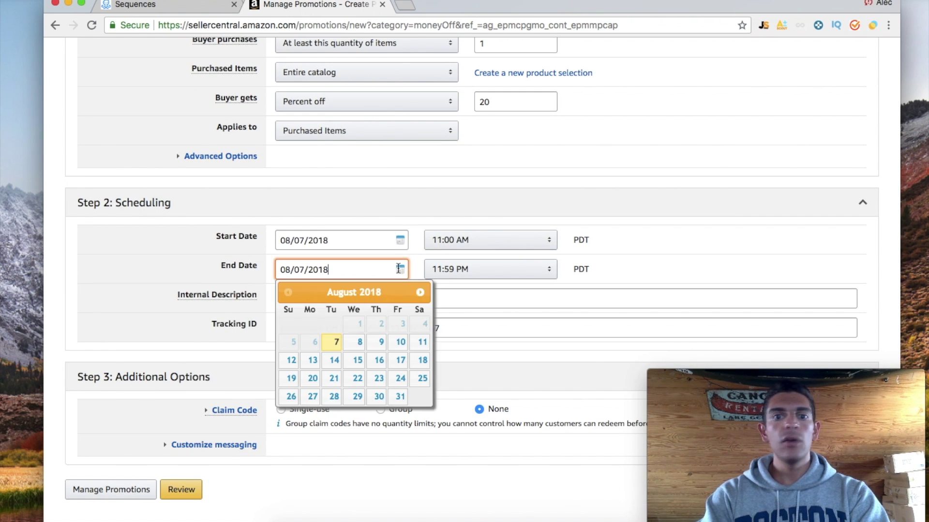
left_click(421, 293)
left_click(420, 292)
triple_click(421, 293)
triple_click(421, 292)
triple_click(420, 293)
double_click(420, 293)
double_click(420, 293)
triple_click(421, 293)
double_click(420, 293)
left_click(420, 293)
left_click(390, 378)
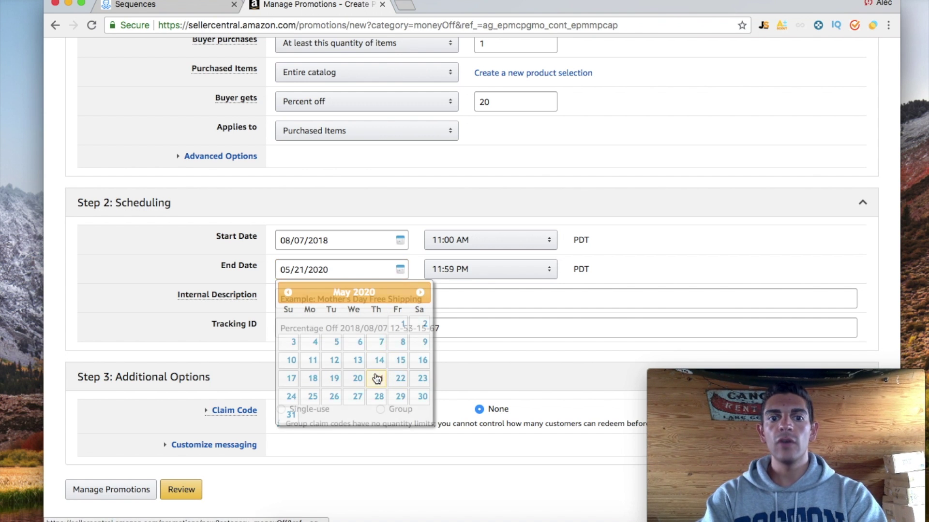
left_click(232, 193)
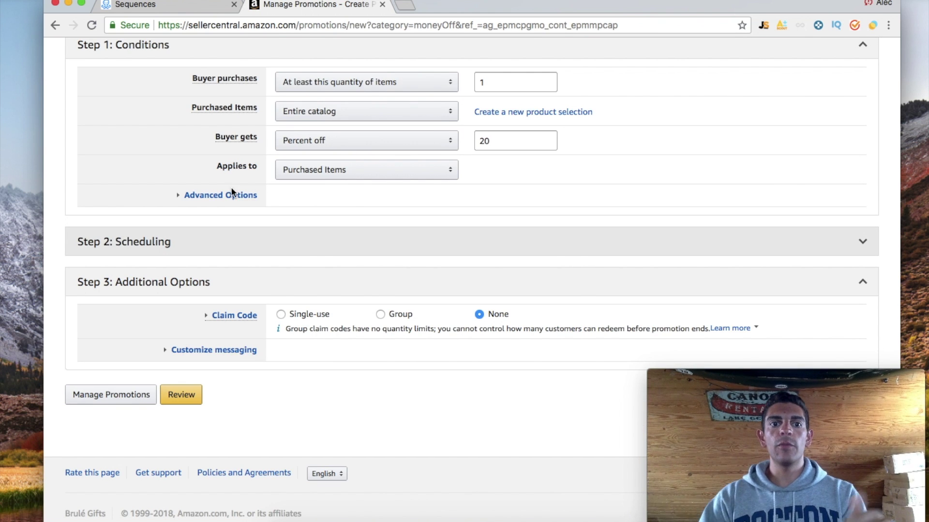
left_click(261, 242)
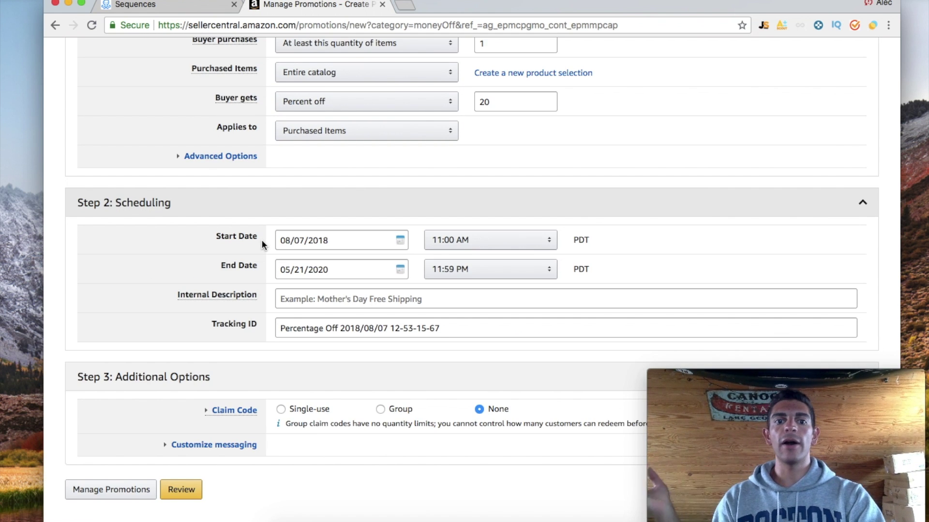
Enter "20% off sitewide" as the promotion's internal description.
left_click(378, 299)
scroll(290, 309, "down", 1)
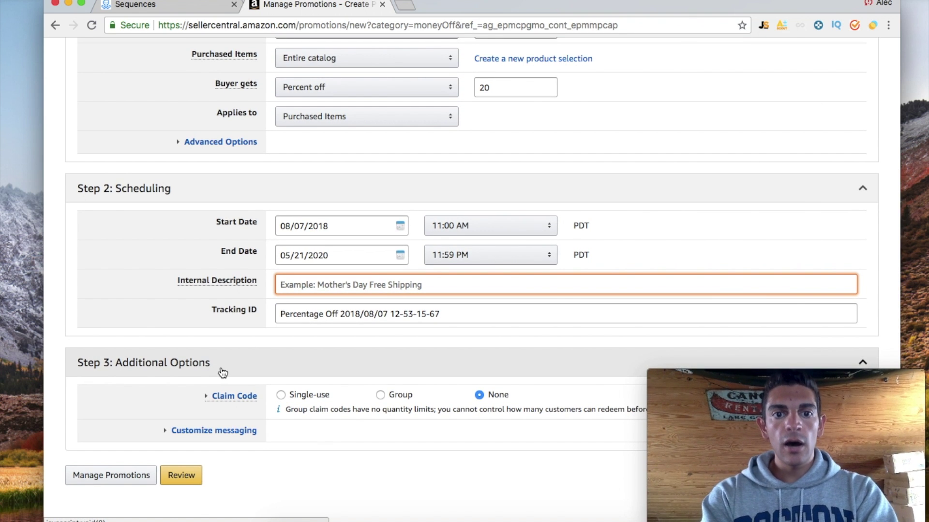
type("20")
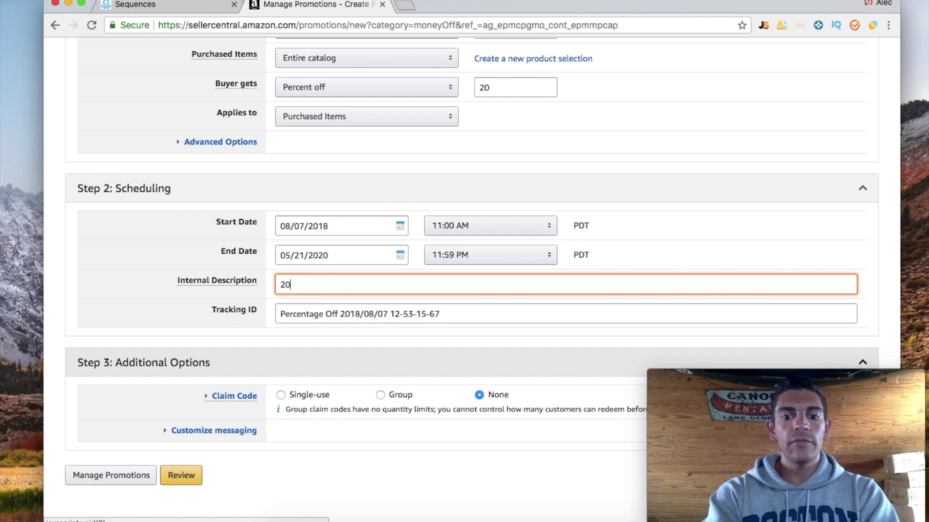
type("% off")
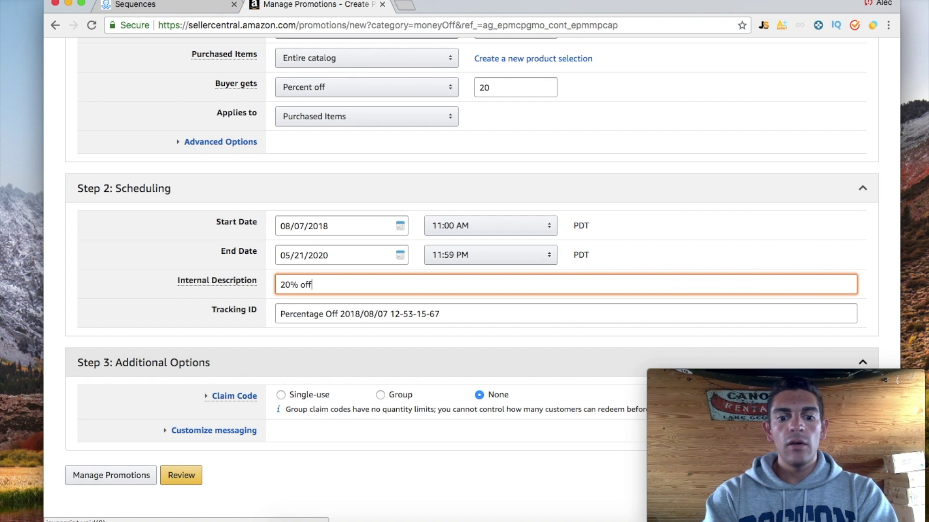
type(" sitewide")
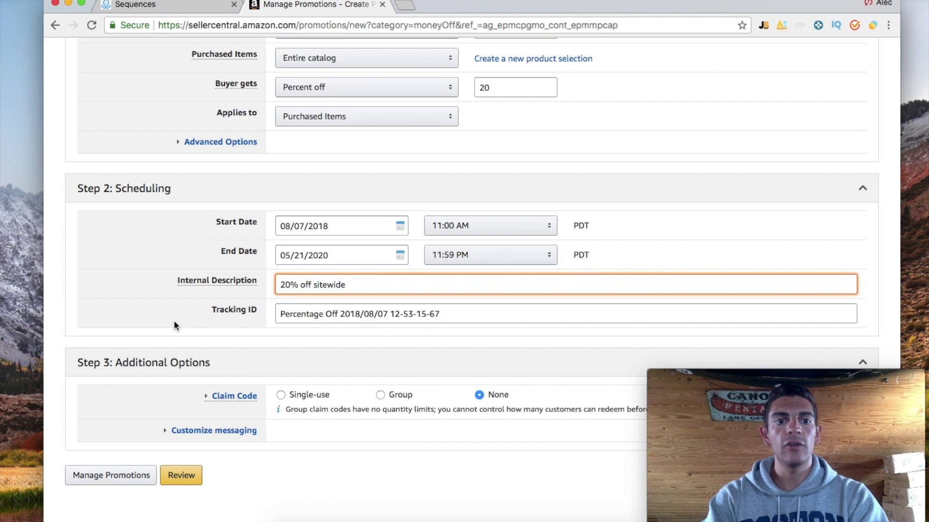
Choose a Group claim code for the promotion and limit it to one redemption per customer.
left_click(380, 395)
scroll(369, 335, "down", 5)
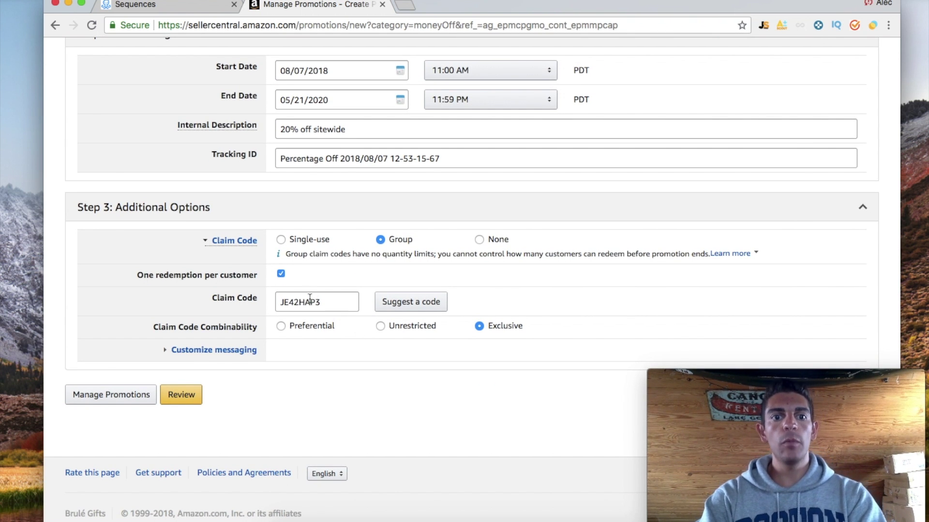
left_click(281, 274)
left_click(281, 274)
Generate several new suggested claim codes for the promotion and select the last suggested code.
double_click(329, 304)
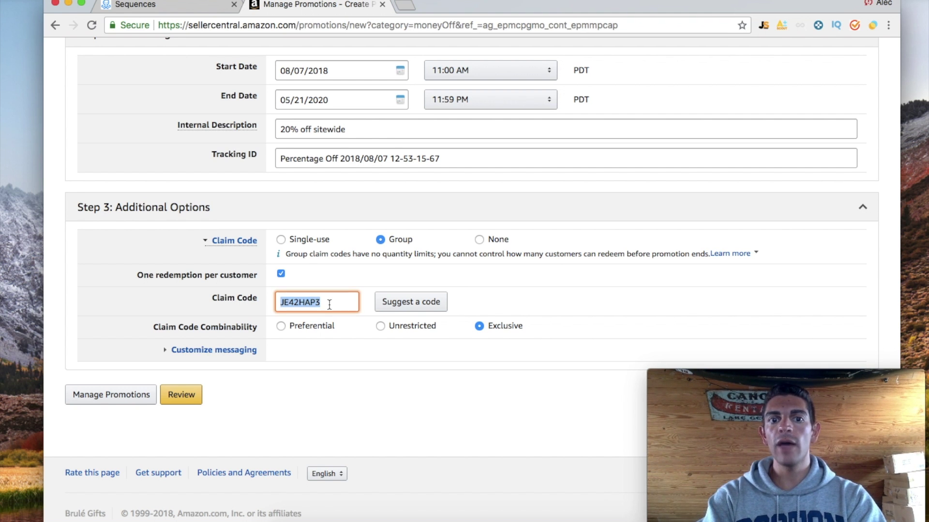
left_click(431, 307)
left_click(431, 307)
left_click(431, 308)
left_click(431, 307)
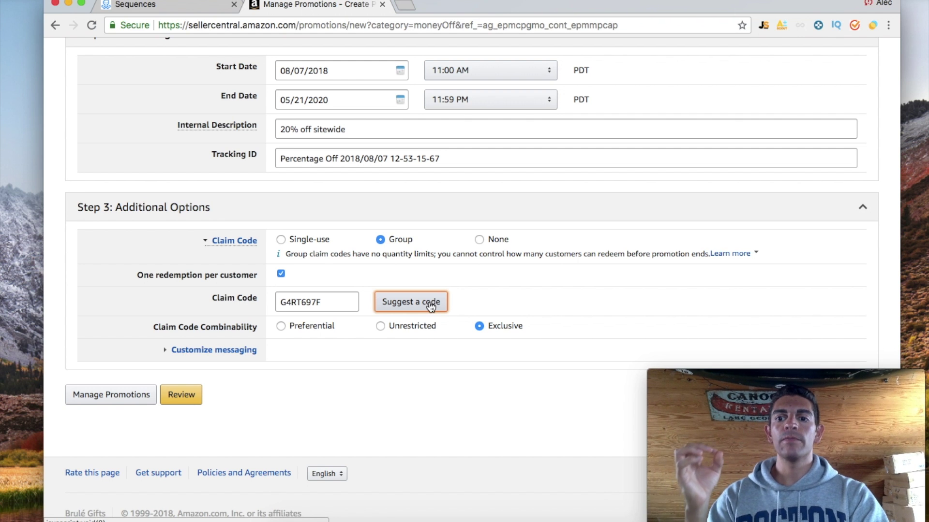
left_click(431, 307)
left_click(431, 307)
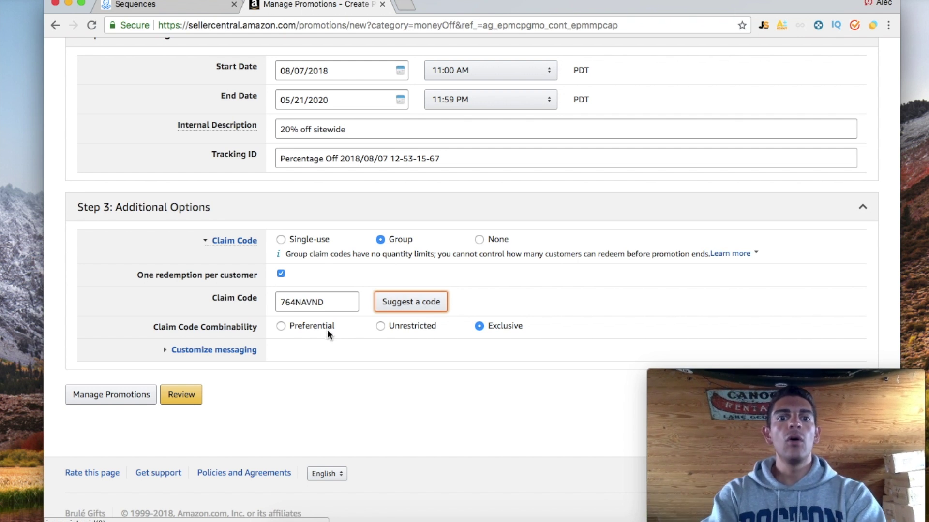
double_click(323, 304)
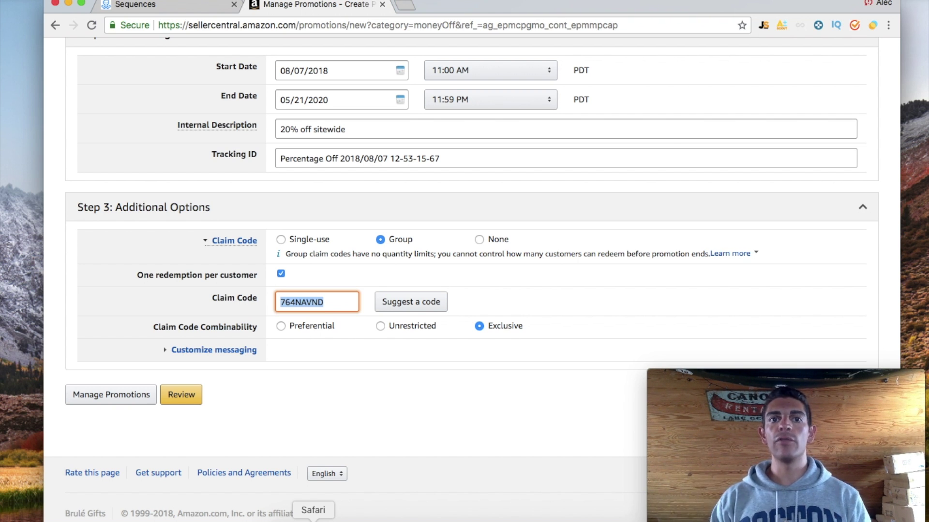
Close the Amazon promotion tab and examine the SAVE20 coupon message and the apology message in the ManyChat flow.
left_click(383, 5)
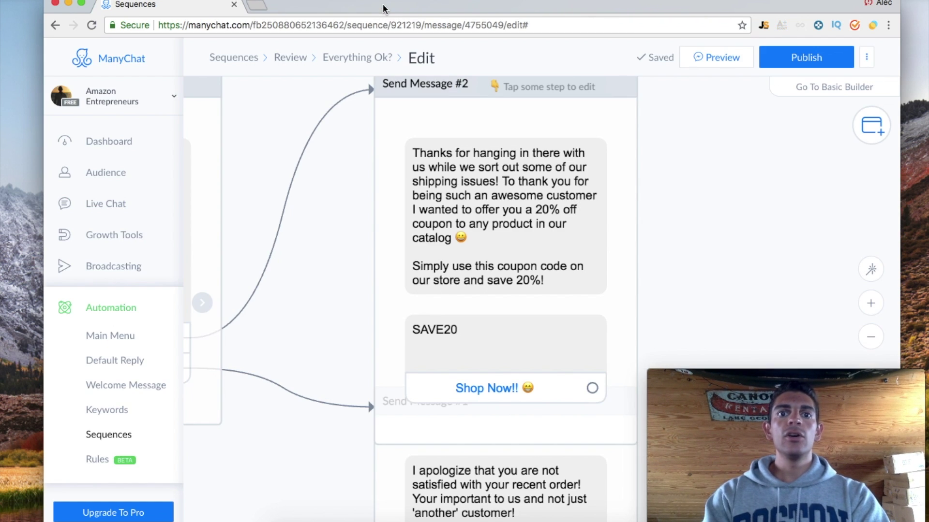
left_click_drag(794, 234, 781, 214)
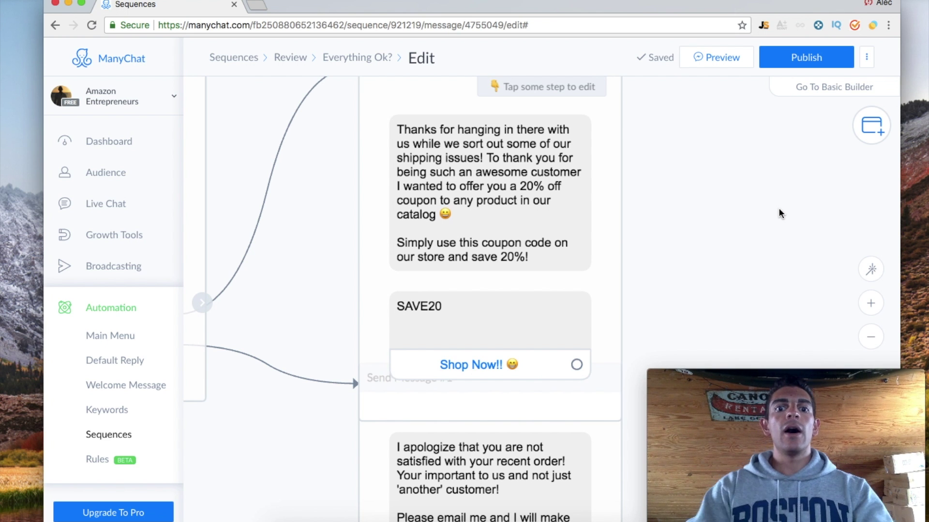
left_click_drag(793, 291, 772, 253)
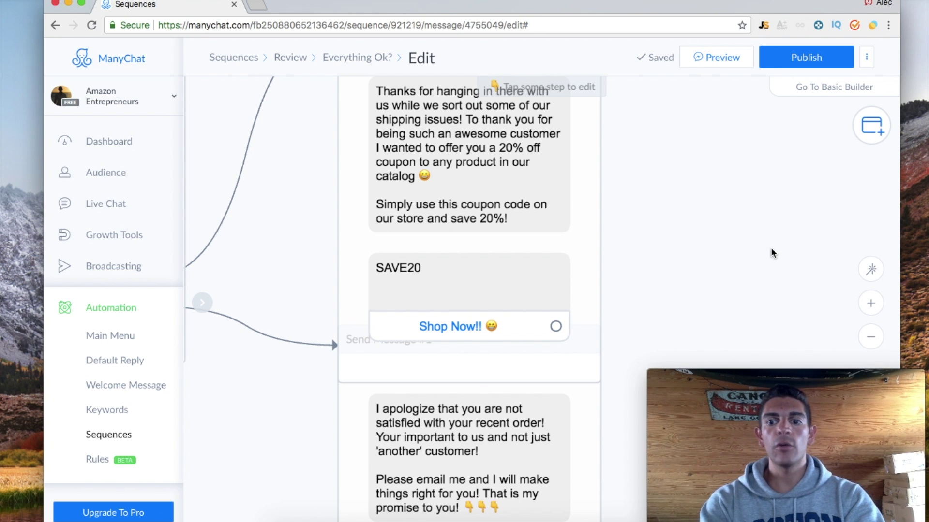
scroll(772, 253, "down", 2)
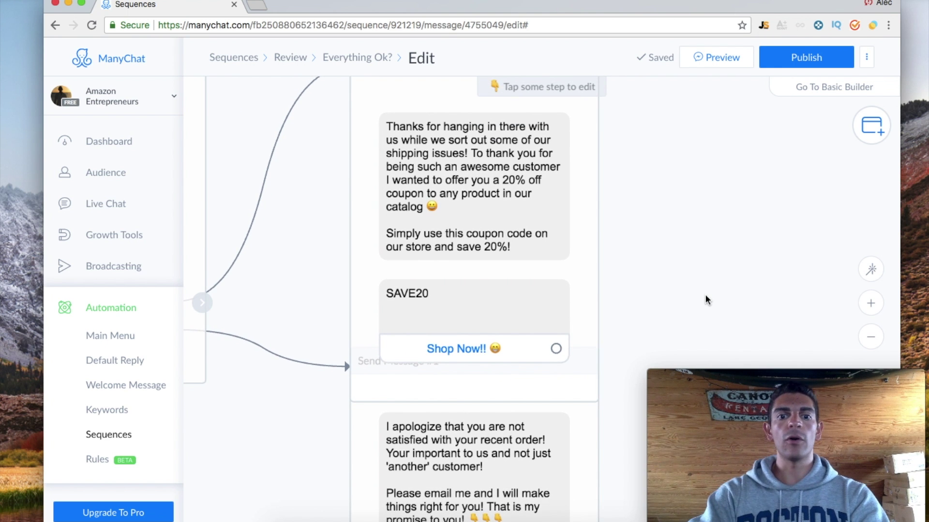
left_click_drag(707, 300, 714, 86)
scroll(697, 194, "down", 3)
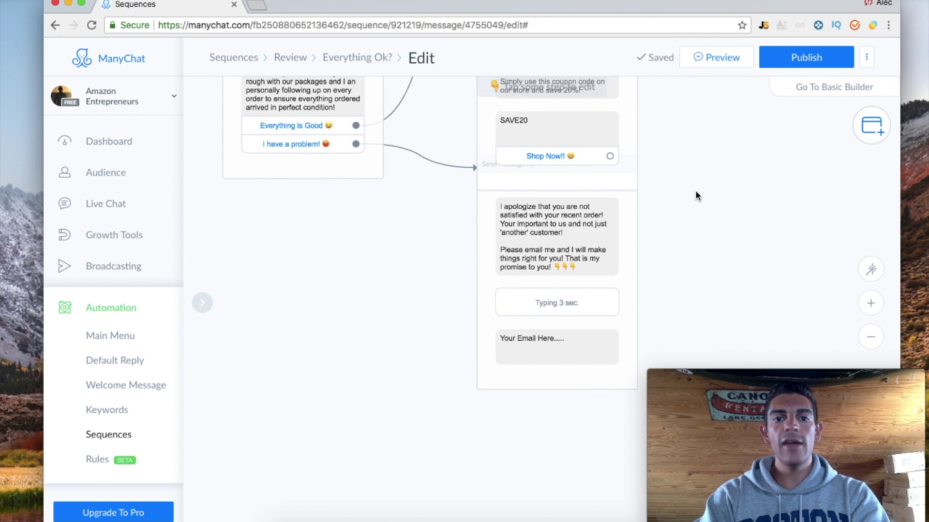
scroll(454, 275, "up", 2)
scroll(724, 281, "up", 3)
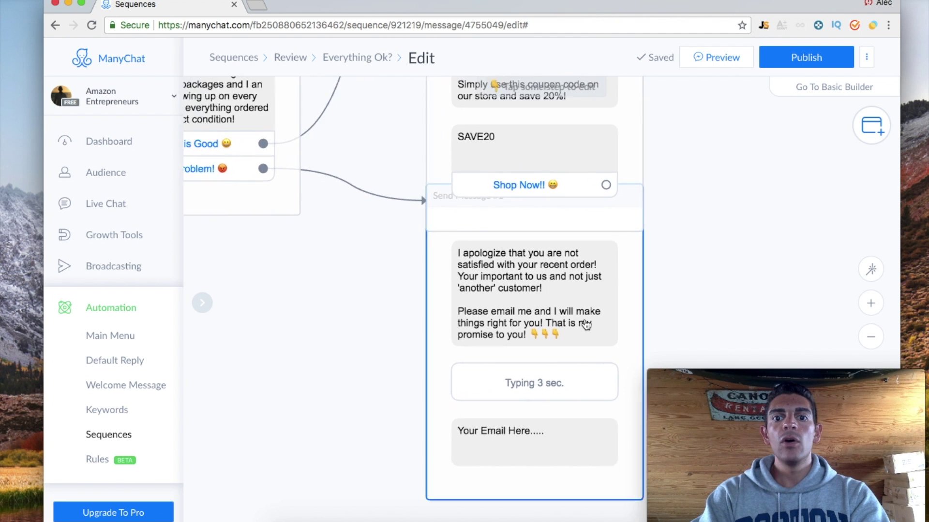
left_click_drag(725, 280, 695, 272)
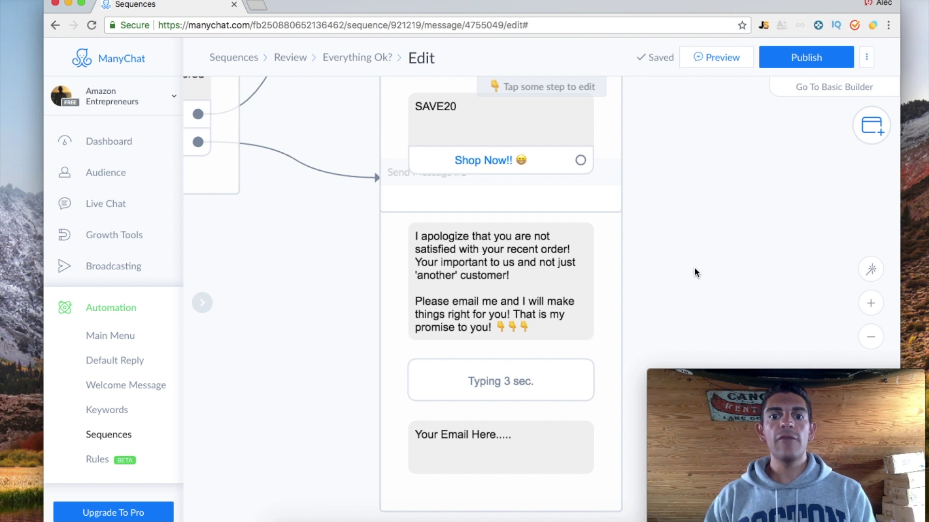
scroll(695, 271, "up", 2)
scroll(695, 270, "down", 2)
left_click_drag(695, 270, 684, 247)
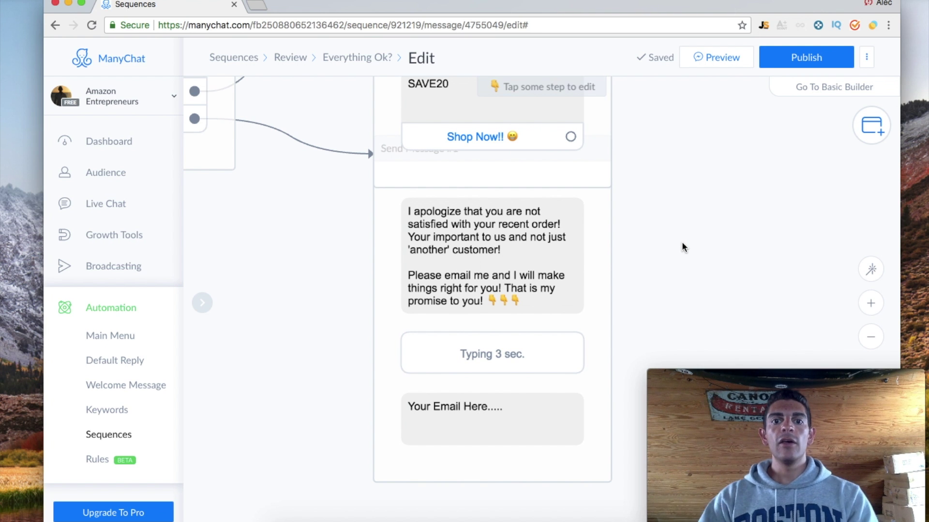
Open Send Message #1, the apology message, for editing.
left_click(518, 241)
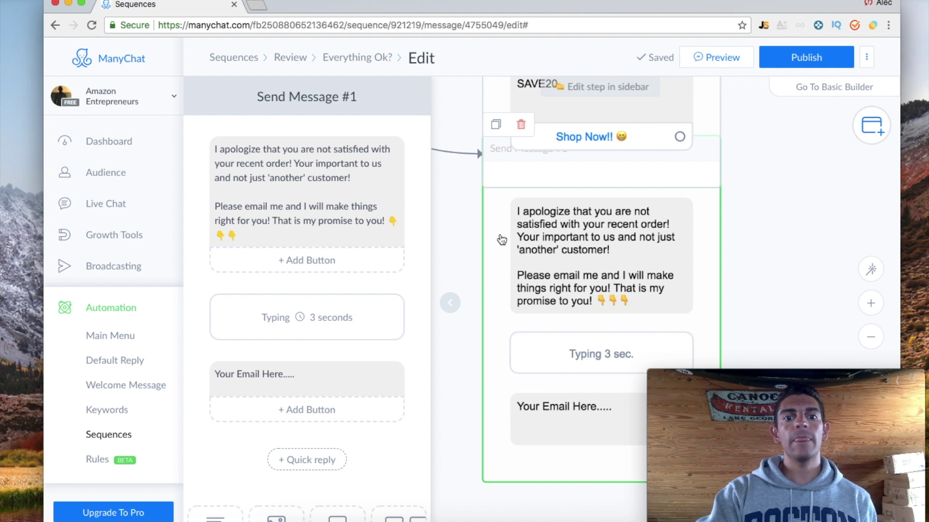
Examine the apology message's content and the available content blocks, and leave it to view the whole Everything Ok? flow.
scroll(307, 306, "down", 2)
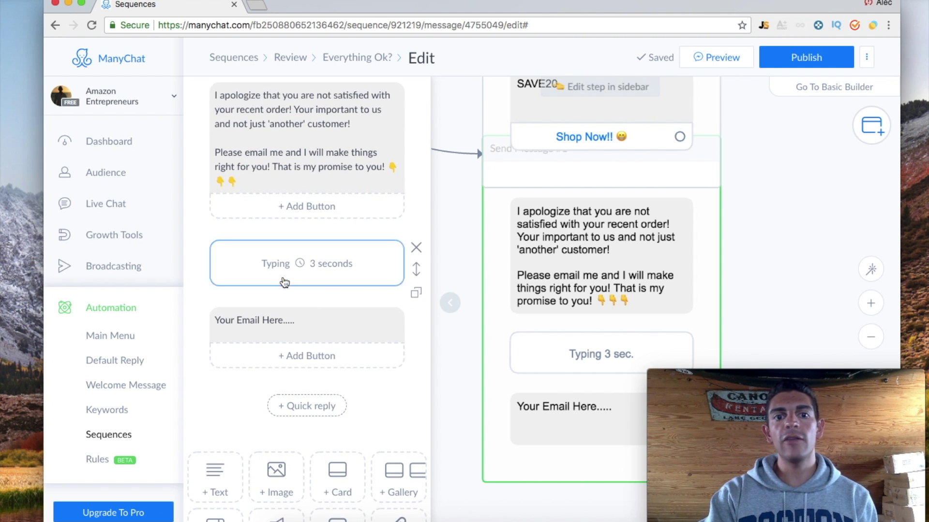
scroll(312, 261, "down", 3)
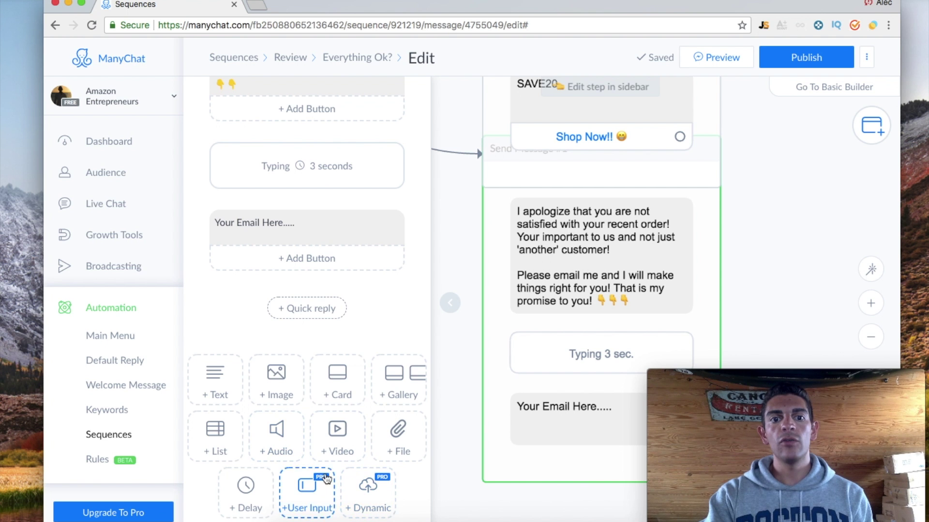
scroll(334, 431, "down", 2)
scroll(253, 450, "up", 4)
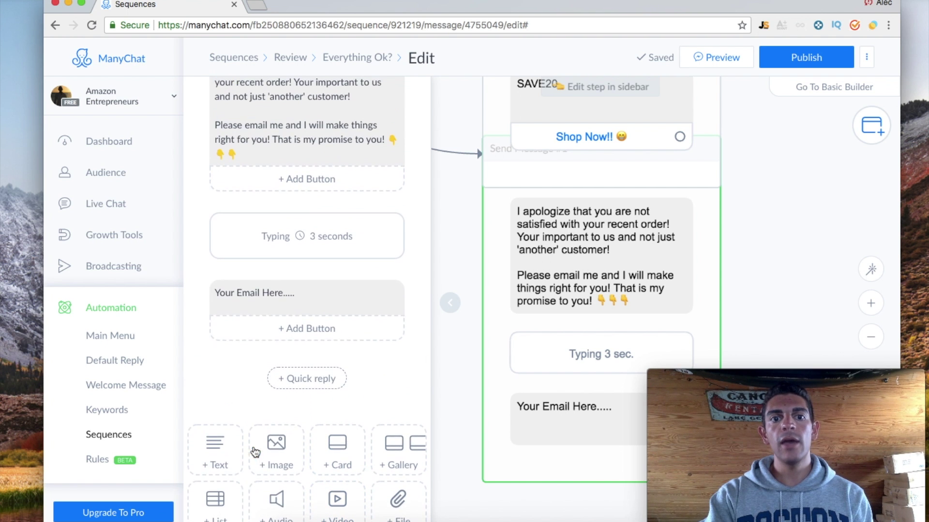
scroll(365, 257, "up", 1)
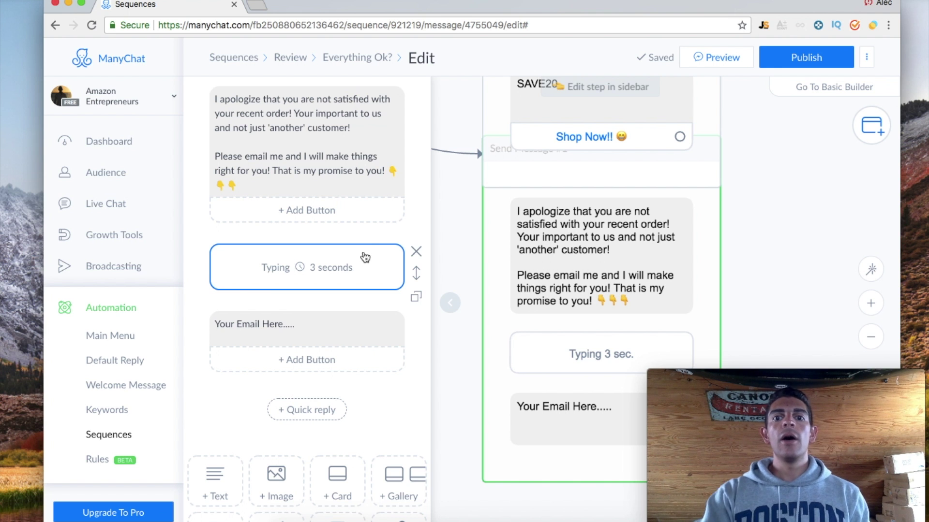
left_click(804, 174)
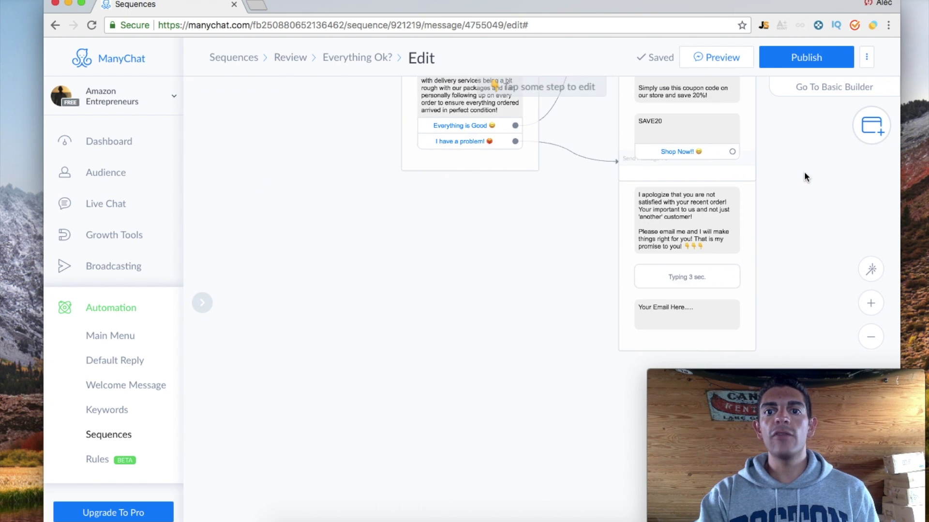
left_click_drag(552, 246, 429, 385)
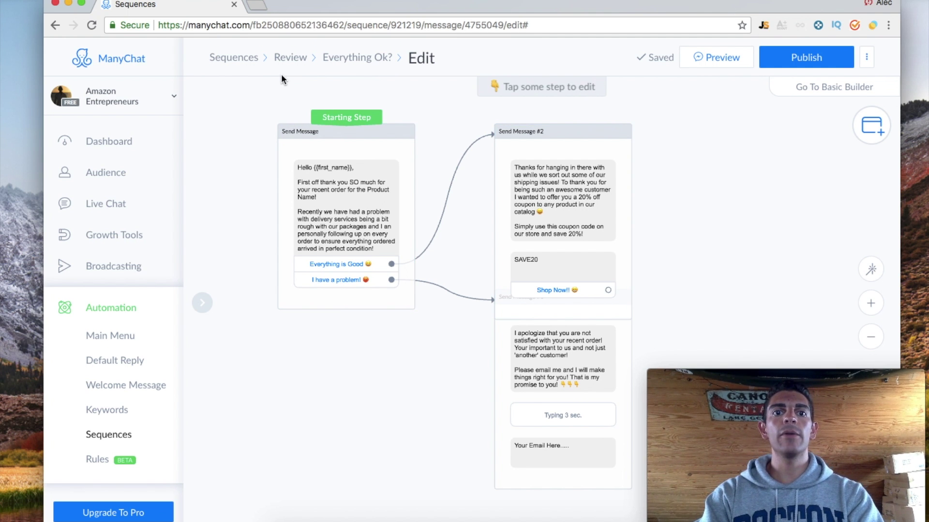
Open the Review Please? message of the Review sequence in edit mode.
left_click(231, 58)
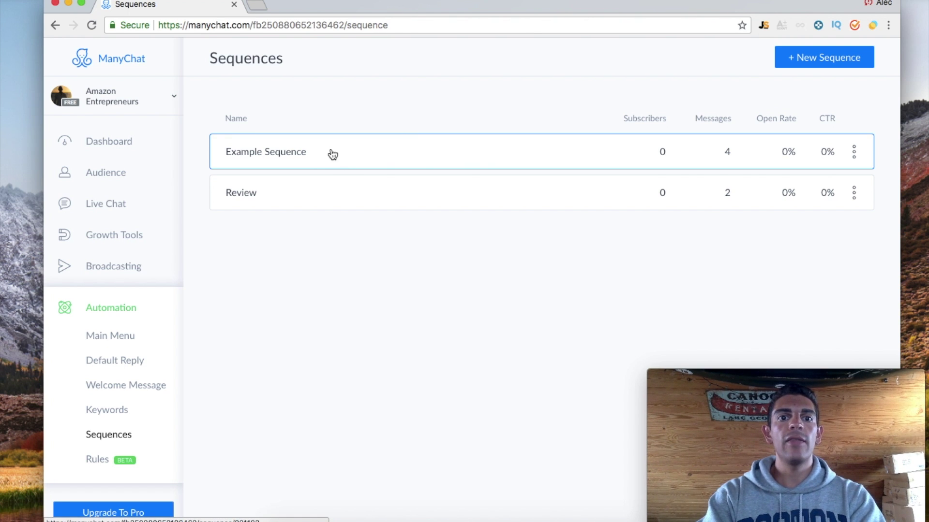
left_click(277, 198)
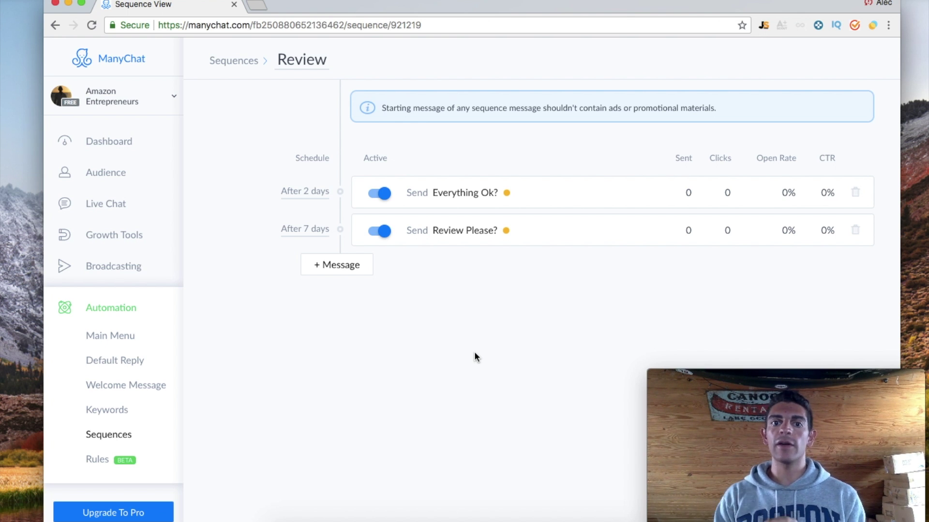
left_click(487, 231)
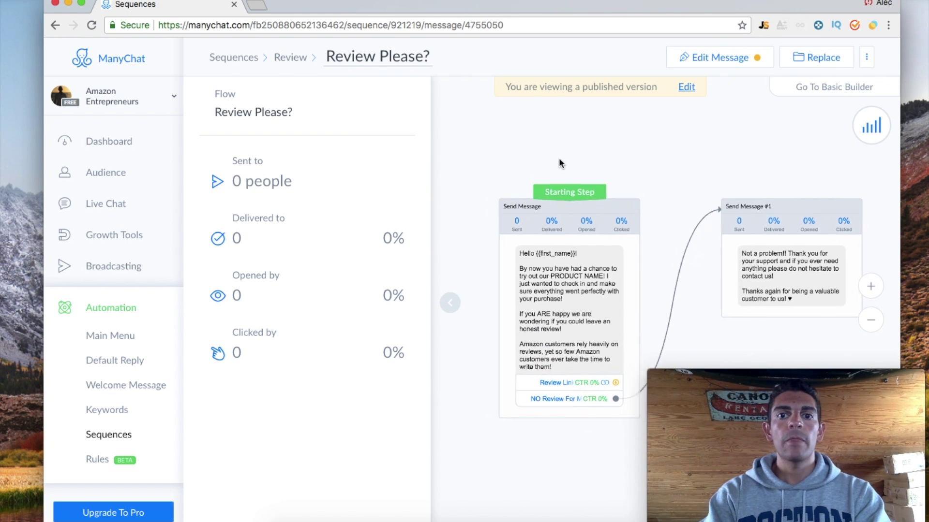
left_click(692, 93)
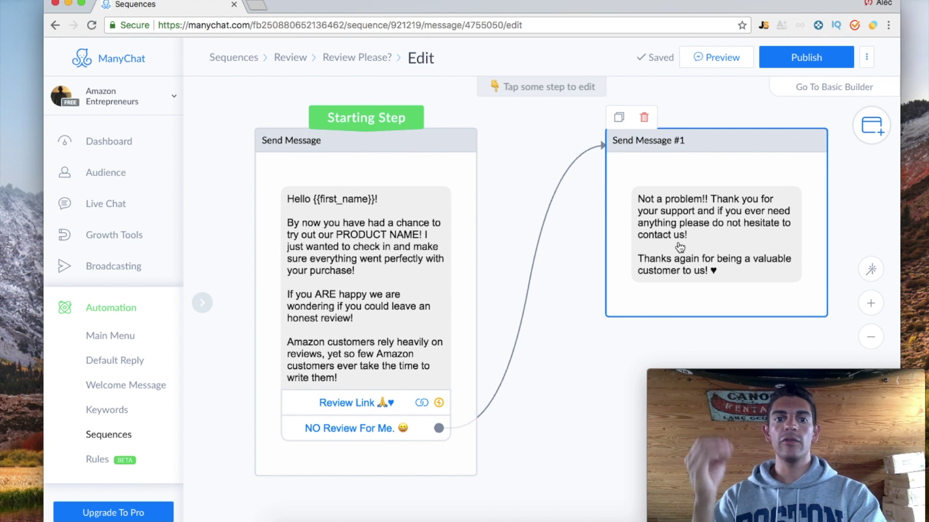
Open the Review Link button of the starting message and examine its Amazon order-history website address.
left_click(363, 224)
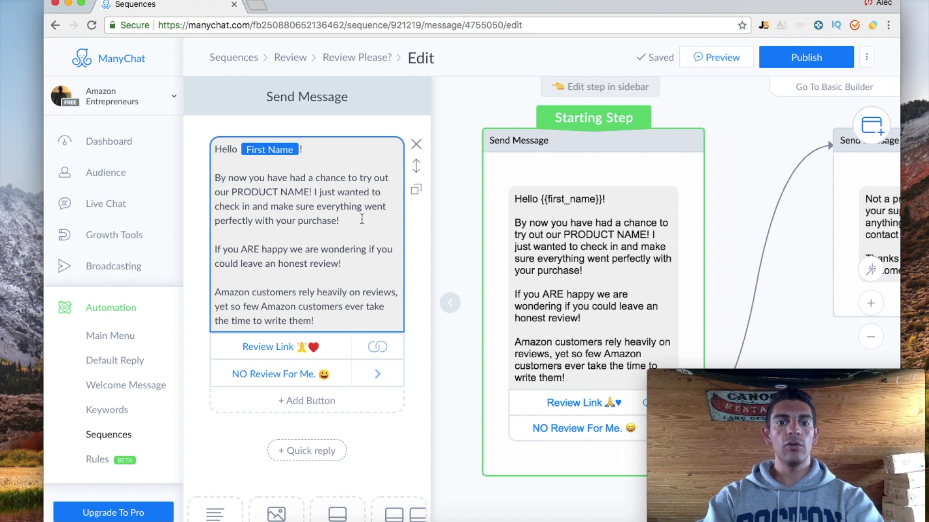
left_click(266, 349)
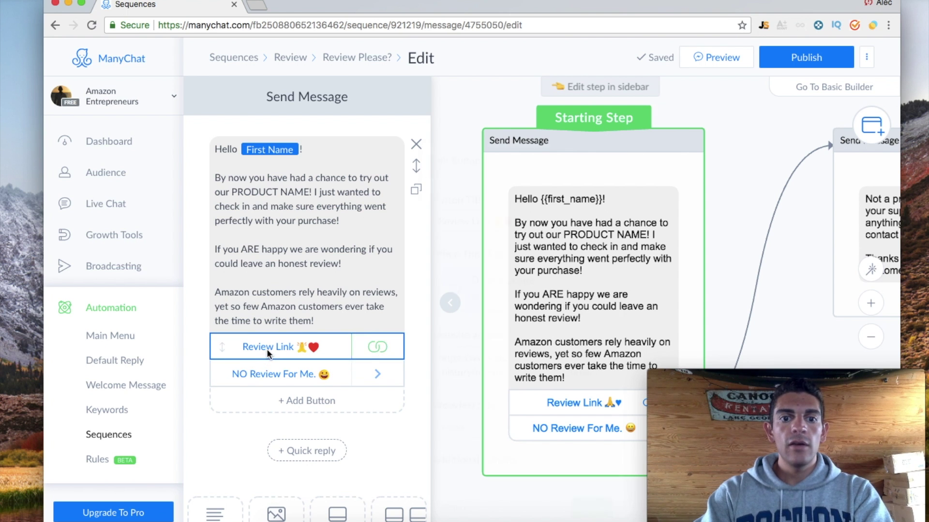
triple_click(555, 377)
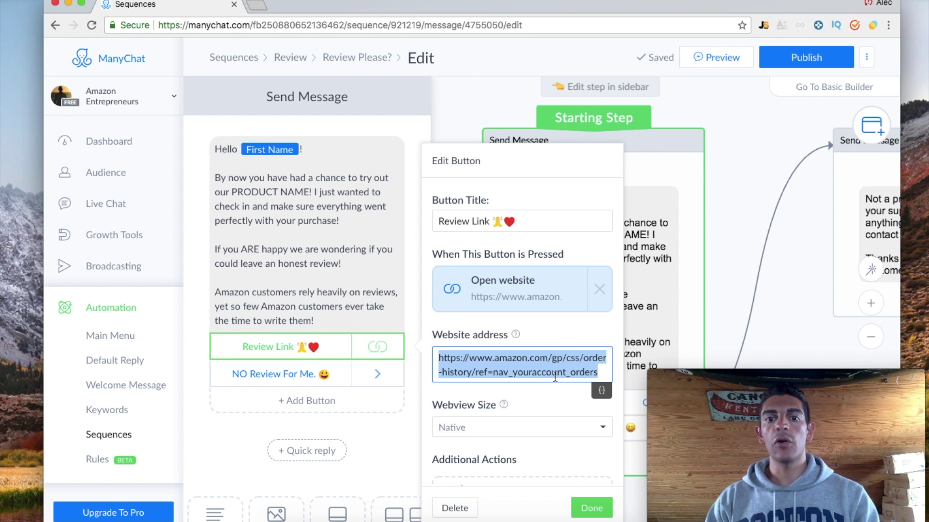
Close the Review Link button's settings and disconnect the NO Review For Me button from Send Message #1.
left_click(708, 241)
left_click_drag(730, 179, 416, 83)
left_click_drag(469, 265, 478, 421)
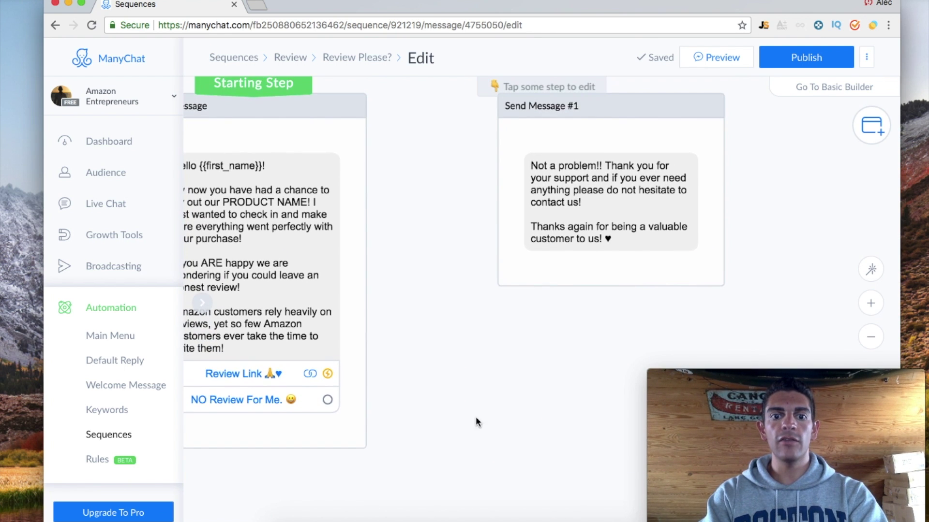
Connect the NO Review For Me button to the Send Message #1 thank-you message.
left_click(327, 399)
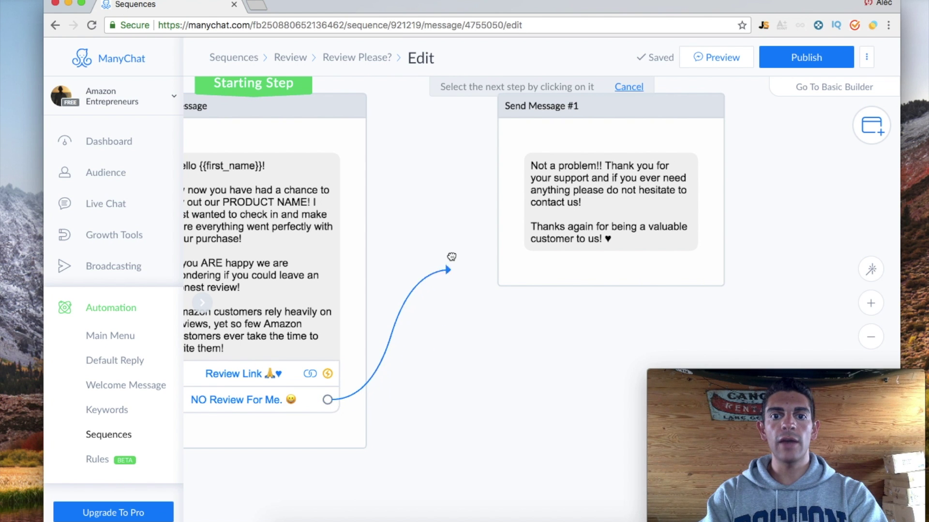
left_click(497, 106)
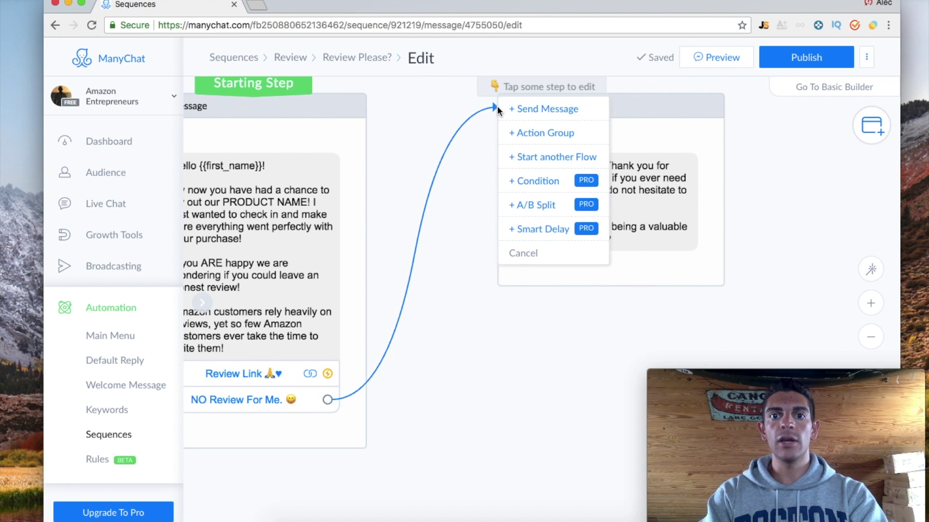
left_click(444, 151)
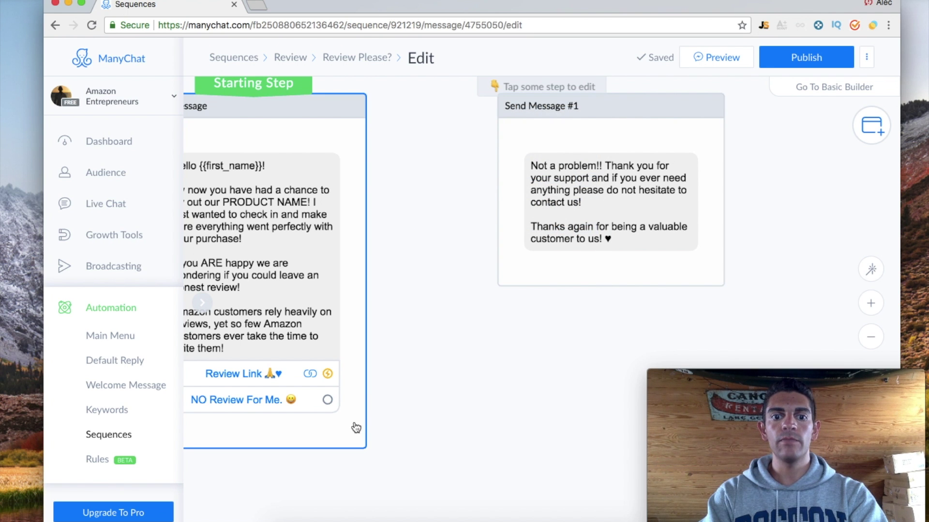
left_click(328, 402)
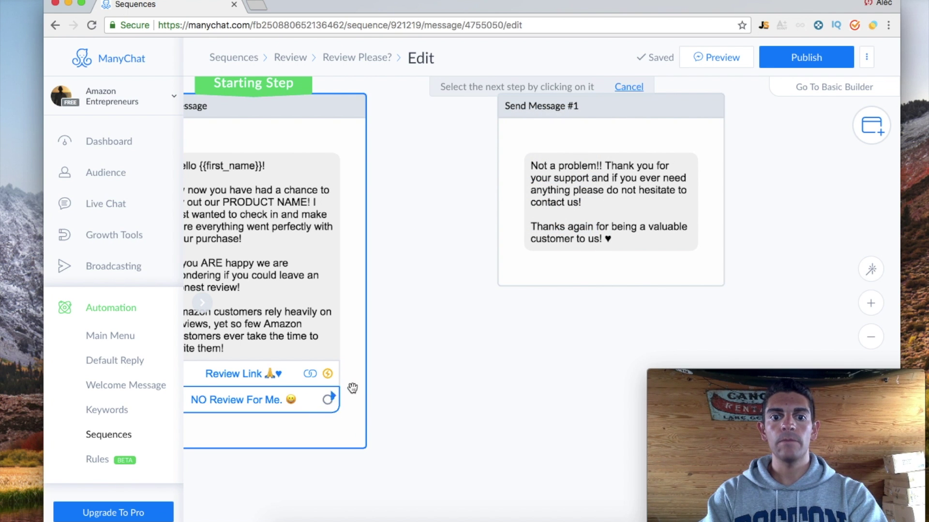
left_click(511, 102)
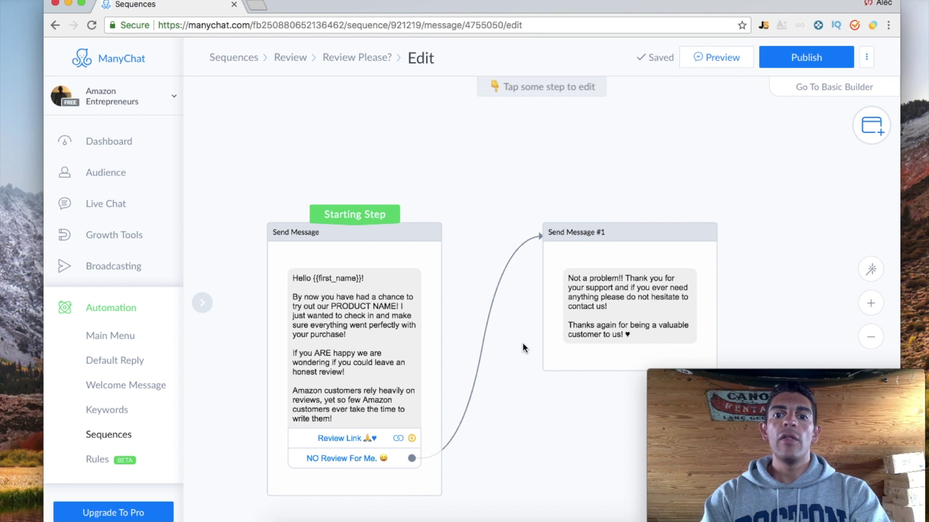
scroll(522, 344, "up", 3)
scroll(500, 367, "down", 5)
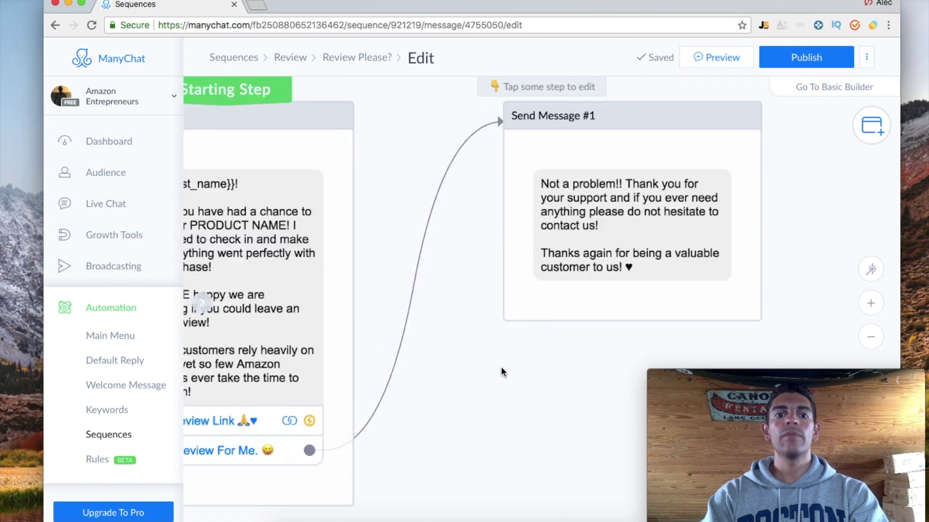
scroll(501, 367, "up", 3)
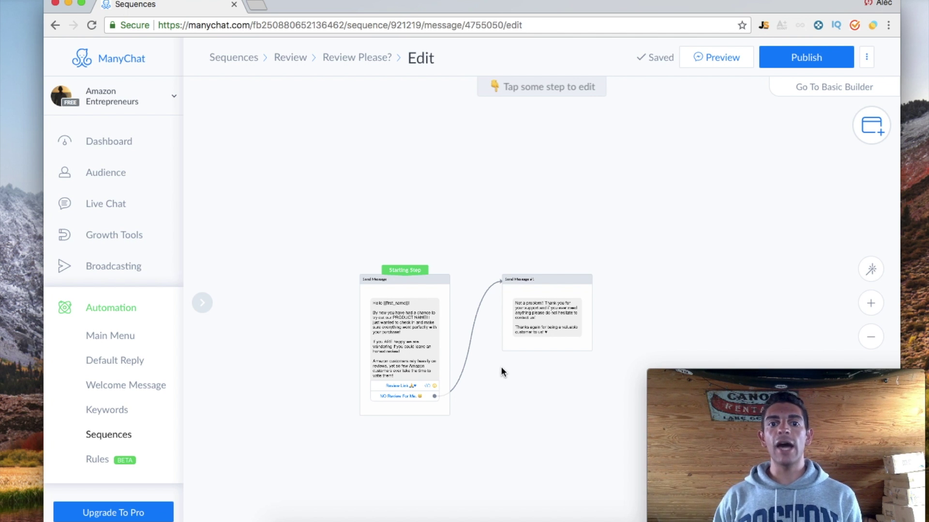
Return to the Review sequence and switch the Everything Ok? and Review Please? messages off and back on.
left_click(292, 62)
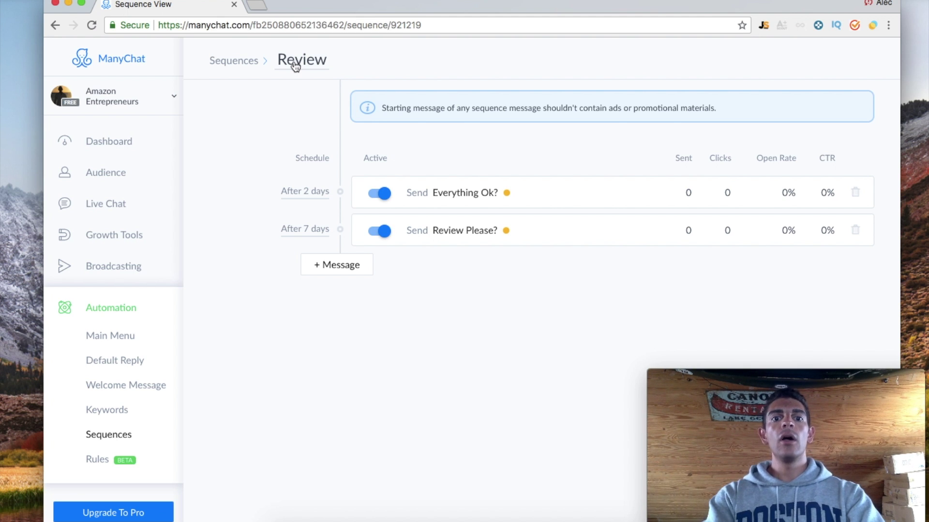
left_click(378, 196)
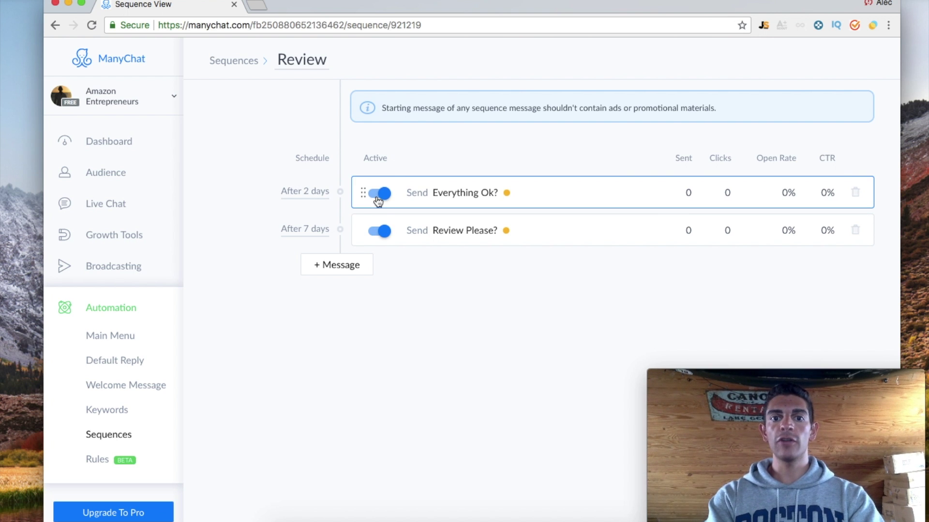
left_click(378, 232)
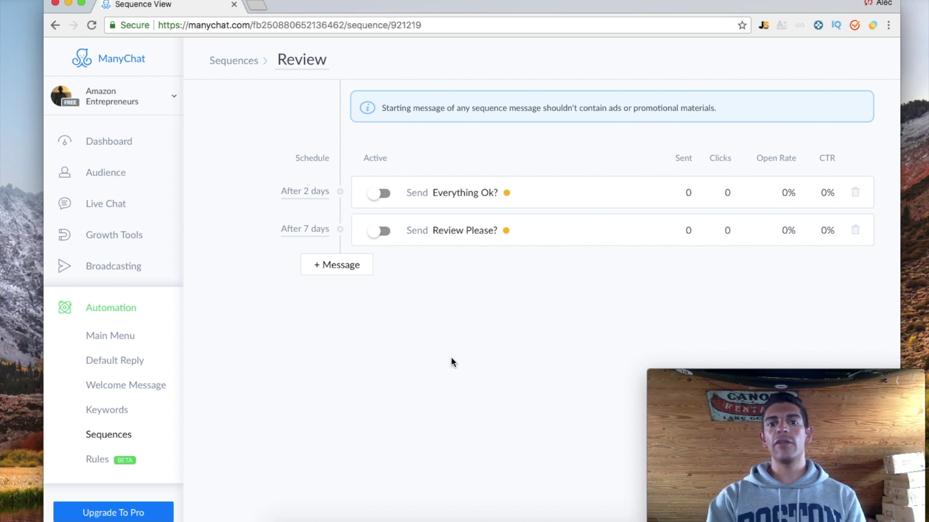
left_click(386, 195)
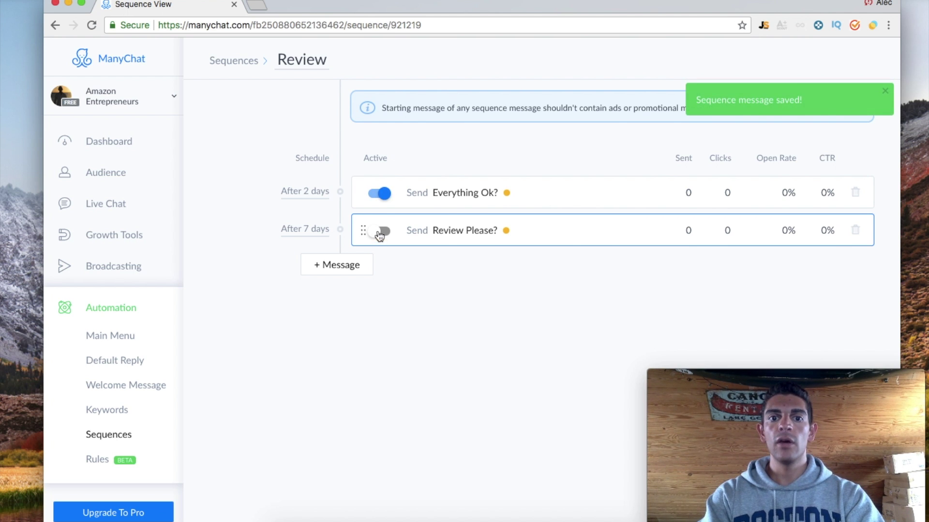
left_click(381, 230)
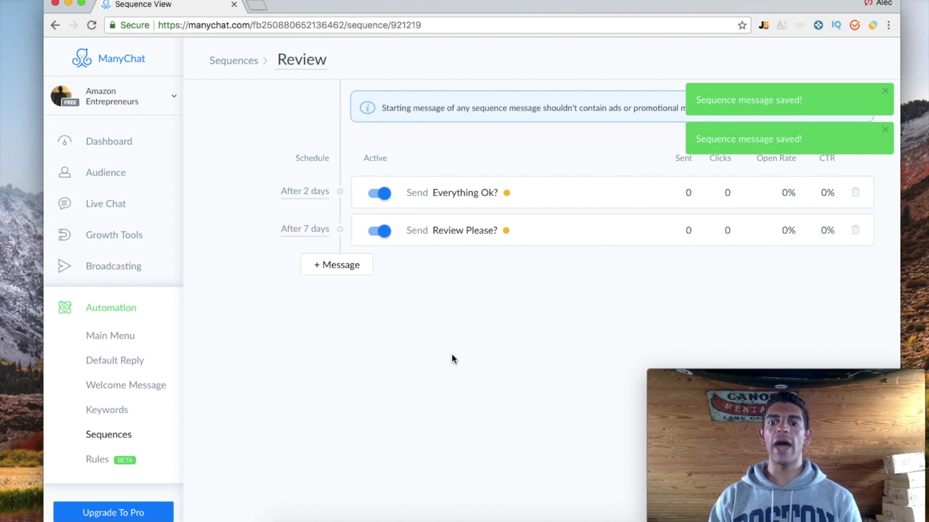